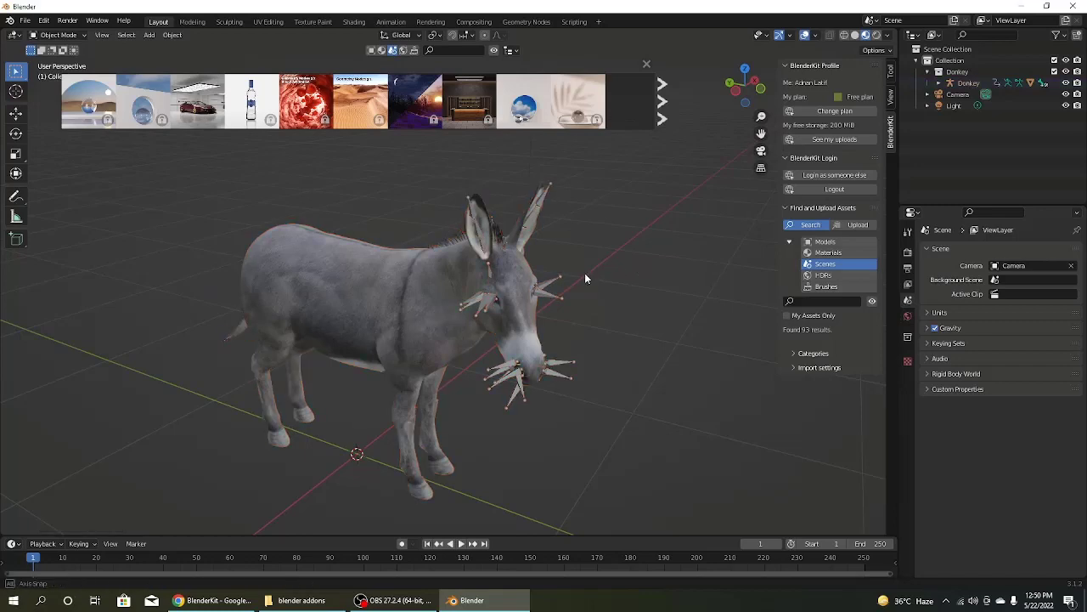
Step: Select the donkey, then download the Garage/Showroom scene with Append and Switch to scene enabled
{"action": "middle_click_drag", "start_coordinate": [584, 273], "coordinate": [351, 264]}
{"action": "left_click", "coordinate": [352, 259]}
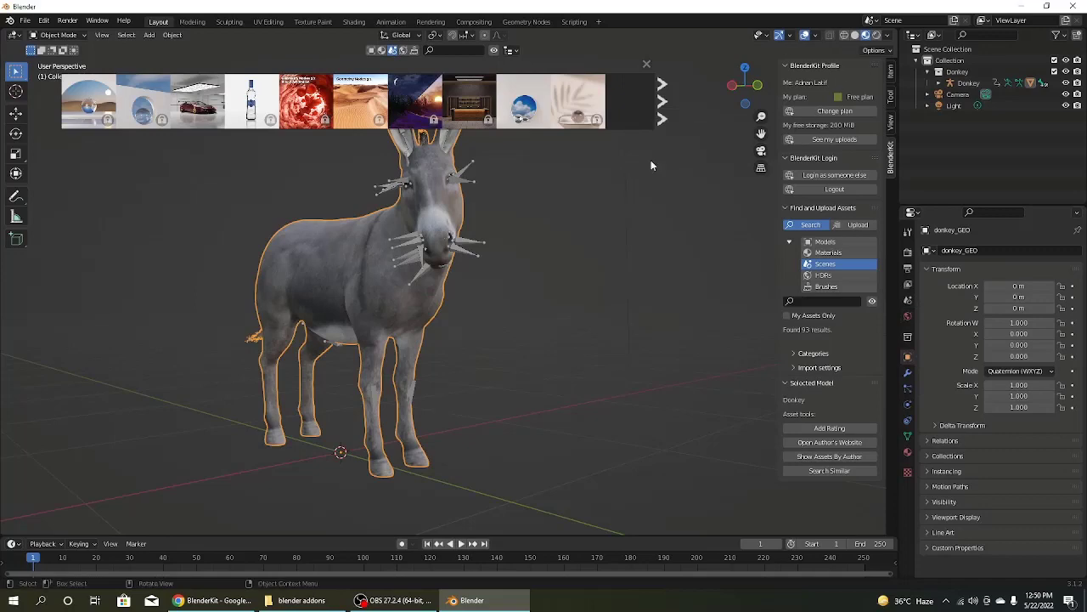
{"action": "mouse_move", "coordinate": [224, 110]}
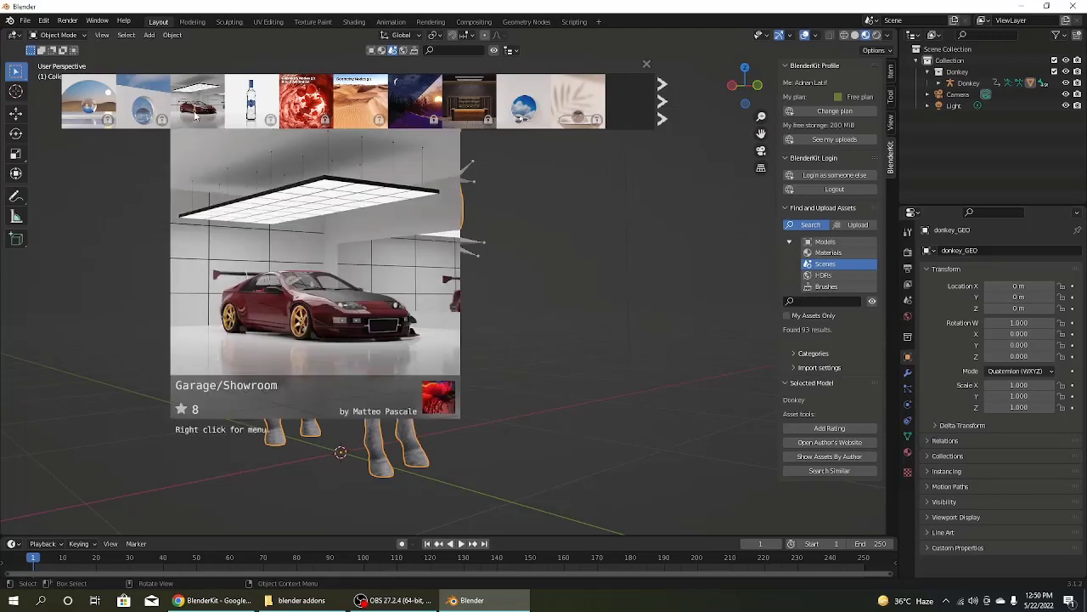
{"action": "left_click", "coordinate": [196, 111]}
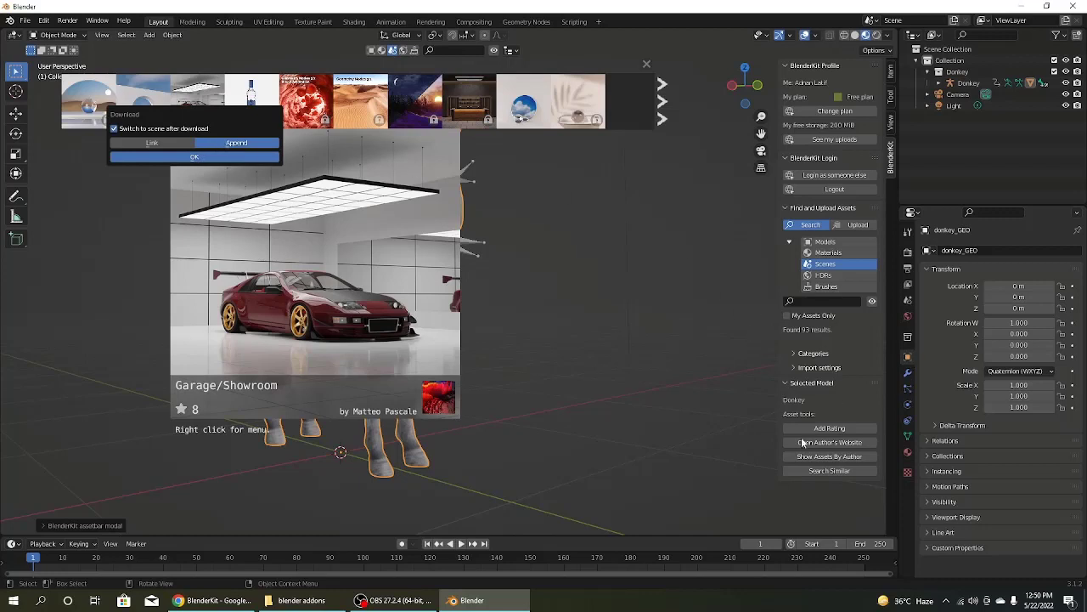
{"action": "left_click", "coordinate": [193, 156]}
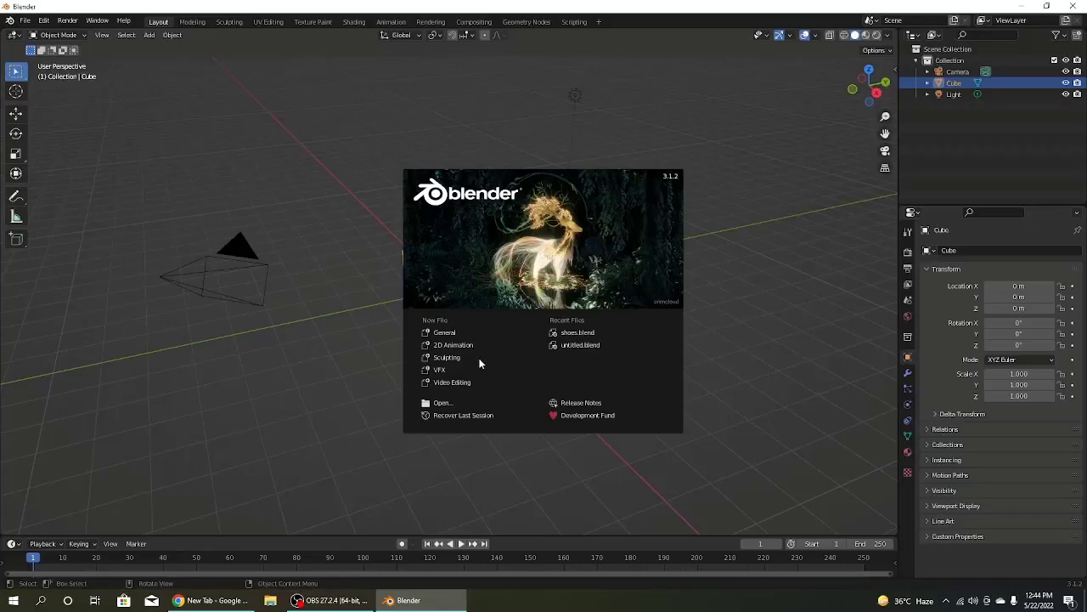
Step: Create a General new file and show the cube's Item transform values in the N sidebar
{"action": "left_click", "coordinate": [441, 334]}
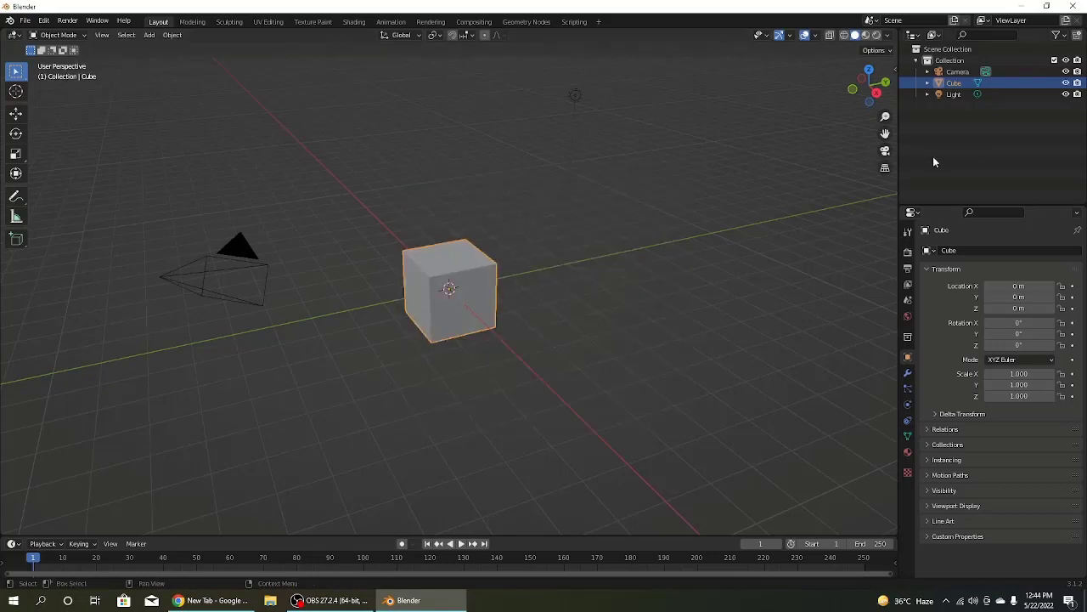
{"action": "left_click", "coordinate": [893, 71]}
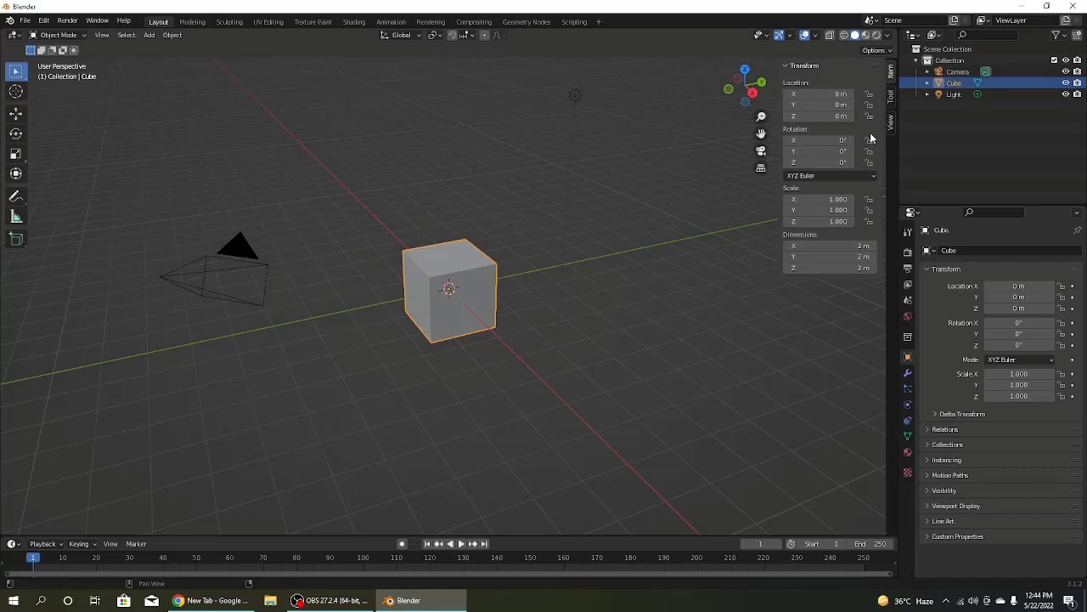
{"action": "left_click", "coordinate": [891, 94]}
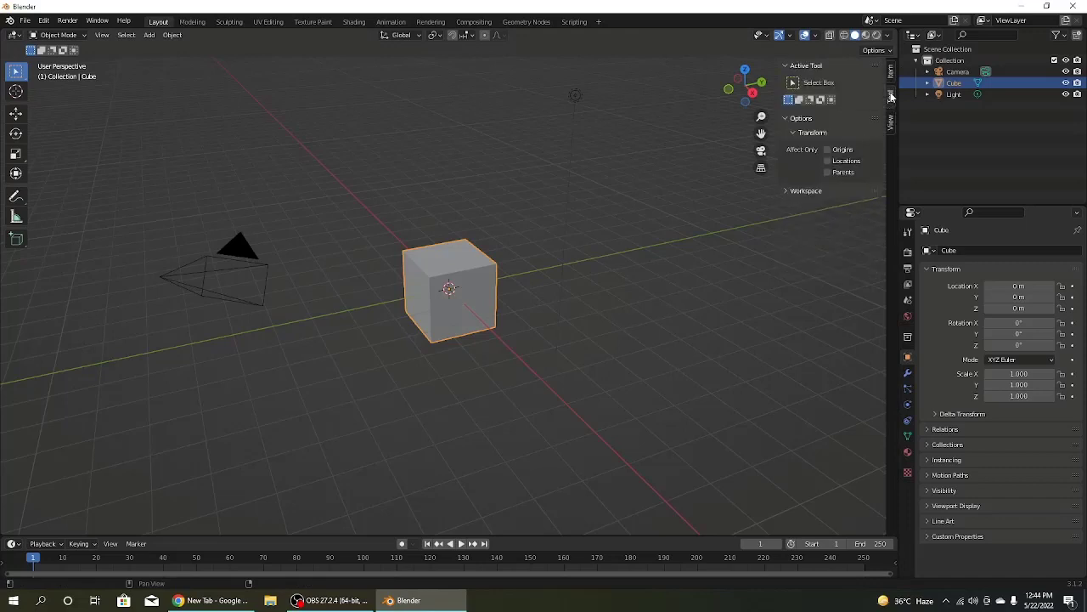
{"action": "left_click", "coordinate": [891, 123]}
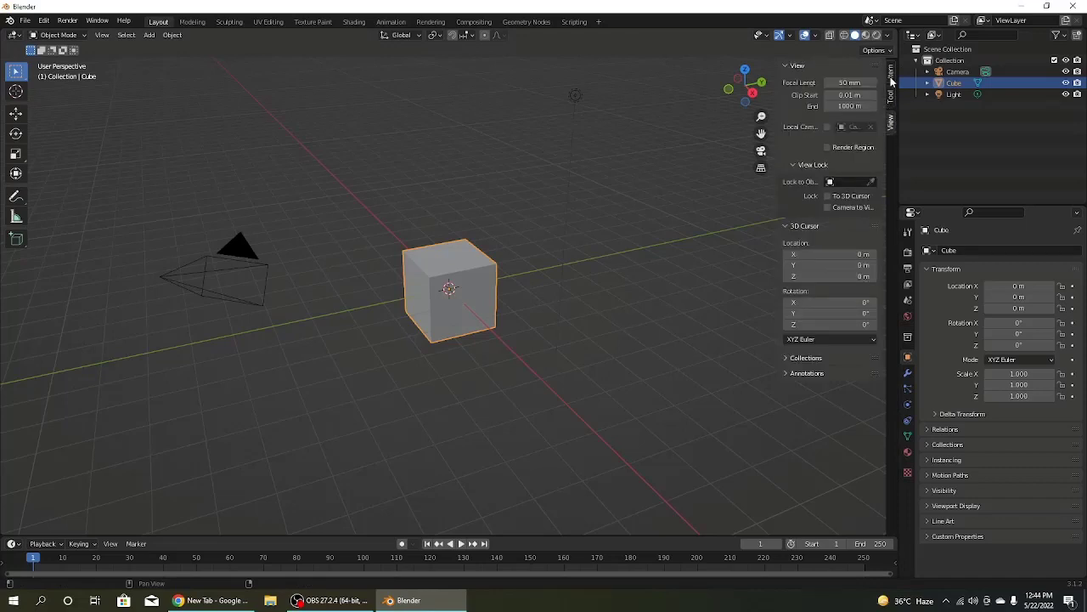
{"action": "left_click", "coordinate": [891, 77]}
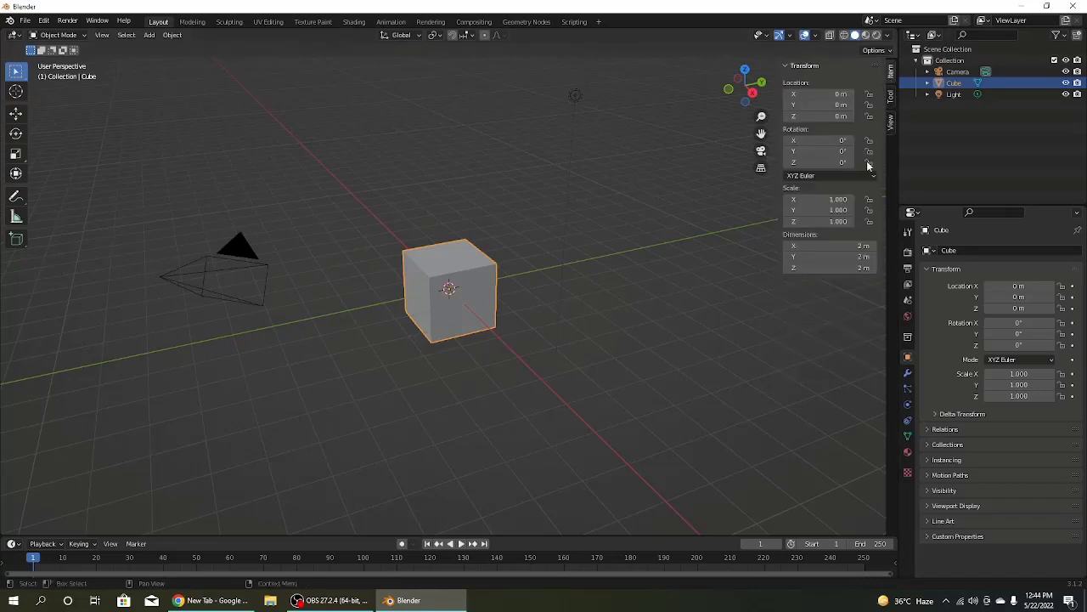
Step: In Chrome, search Google for 'blender kit addon'
{"action": "left_click", "coordinate": [1029, 7]}
{"action": "left_click", "coordinate": [205, 567]}
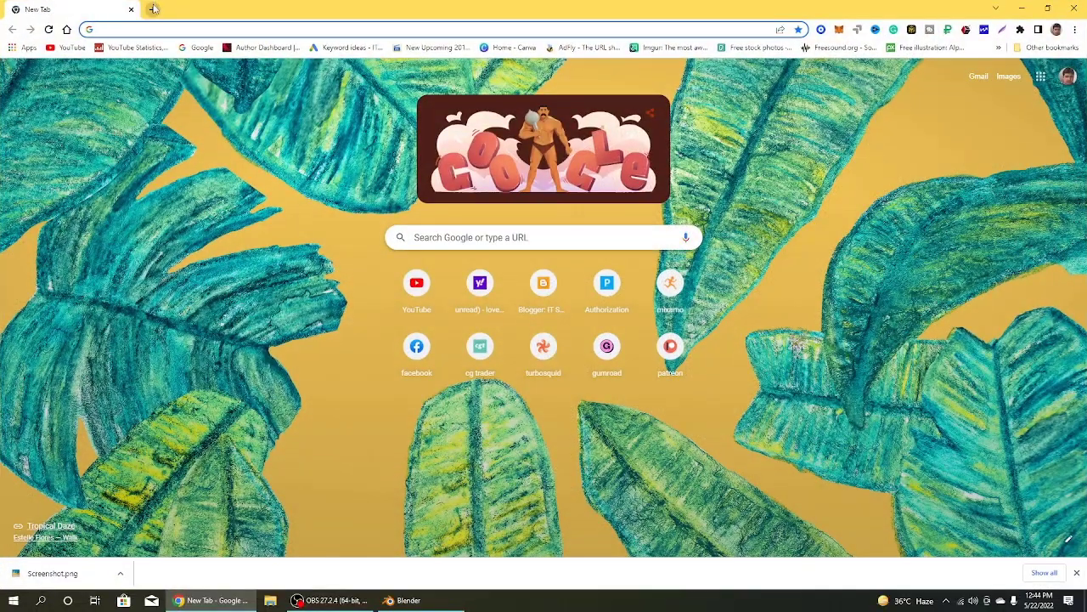
{"action": "left_click", "coordinate": [471, 239]}
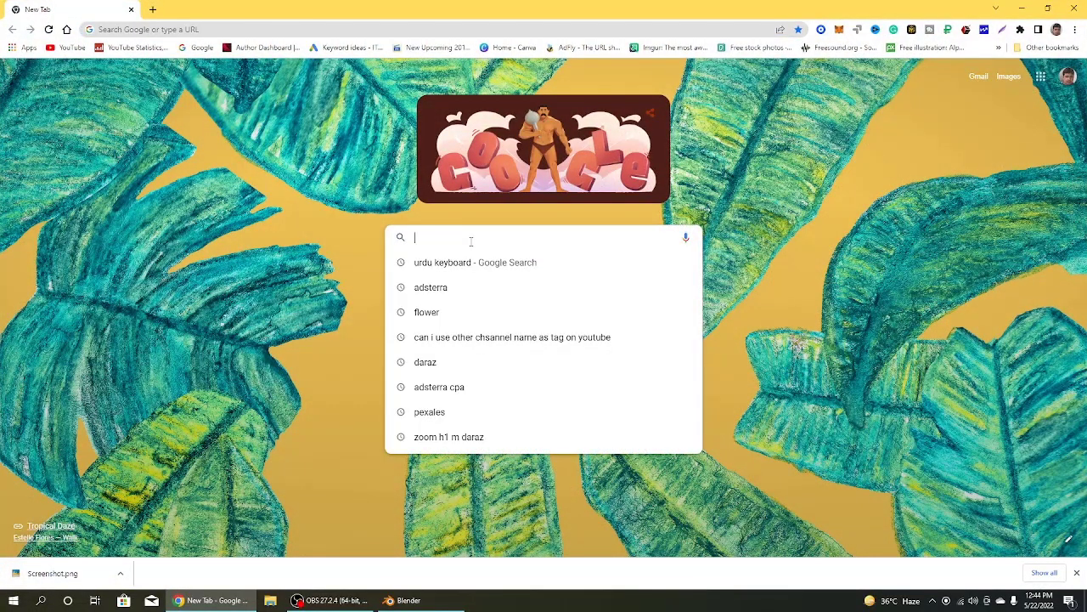
{"action": "type", "text": "blendr"}
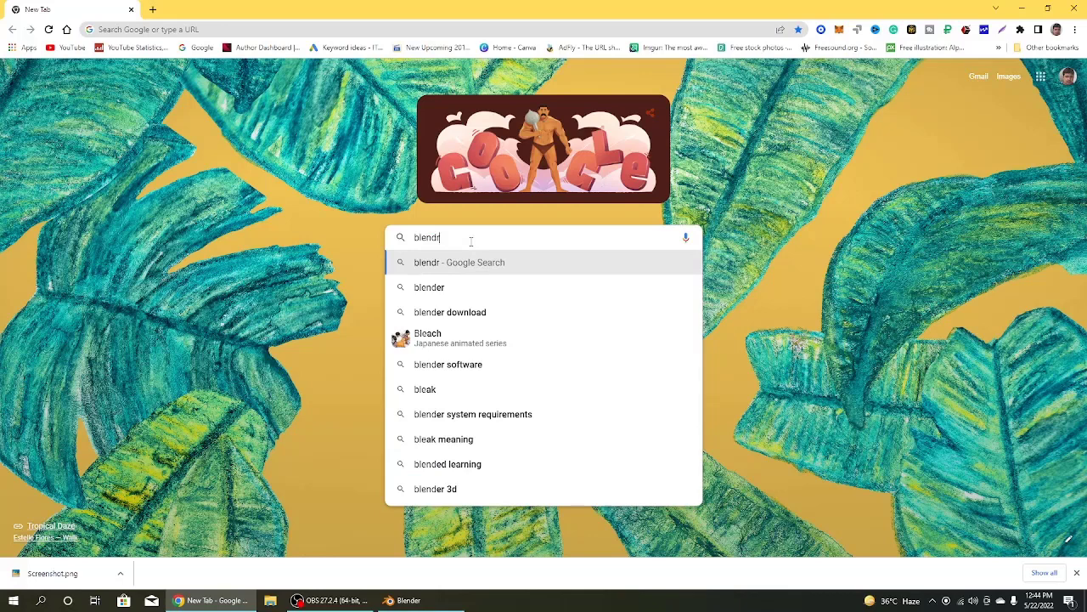
{"action": "key", "text": "BackSpace"}
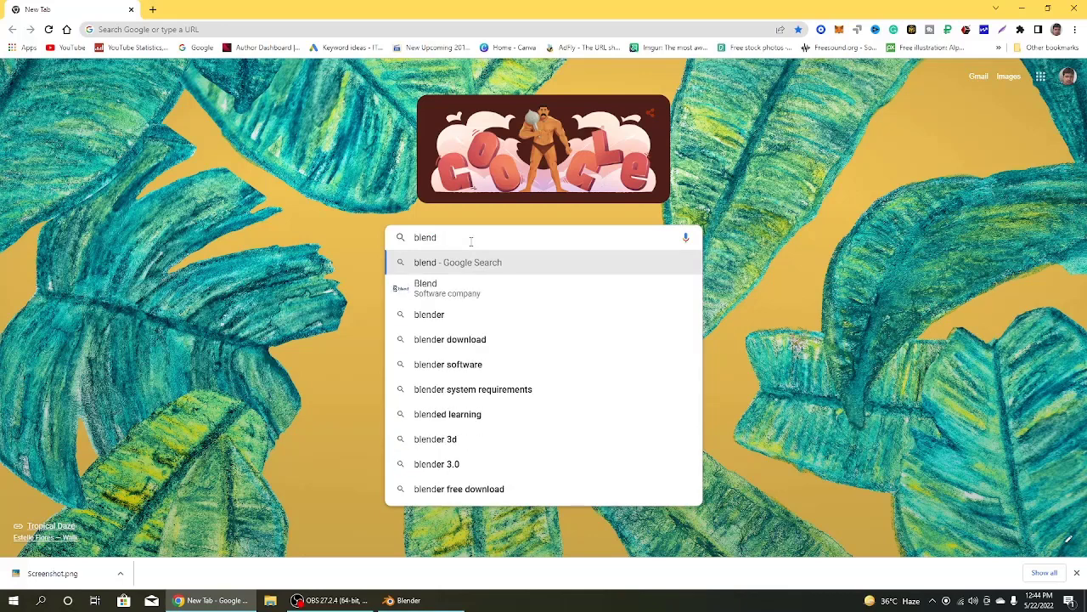
{"action": "type", "text": "er "}
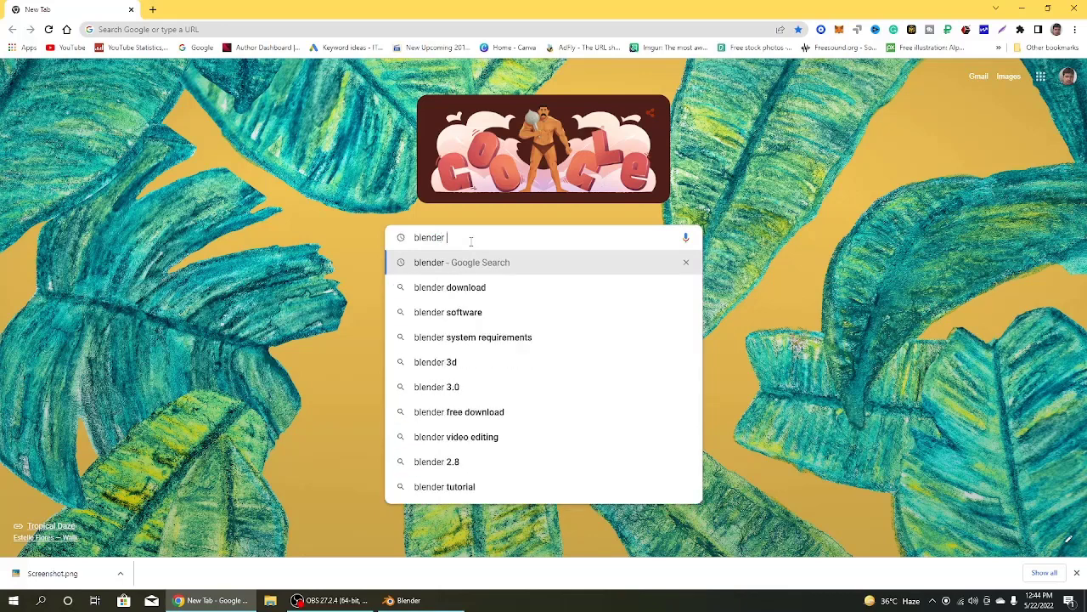
{"action": "type", "text": "kit"}
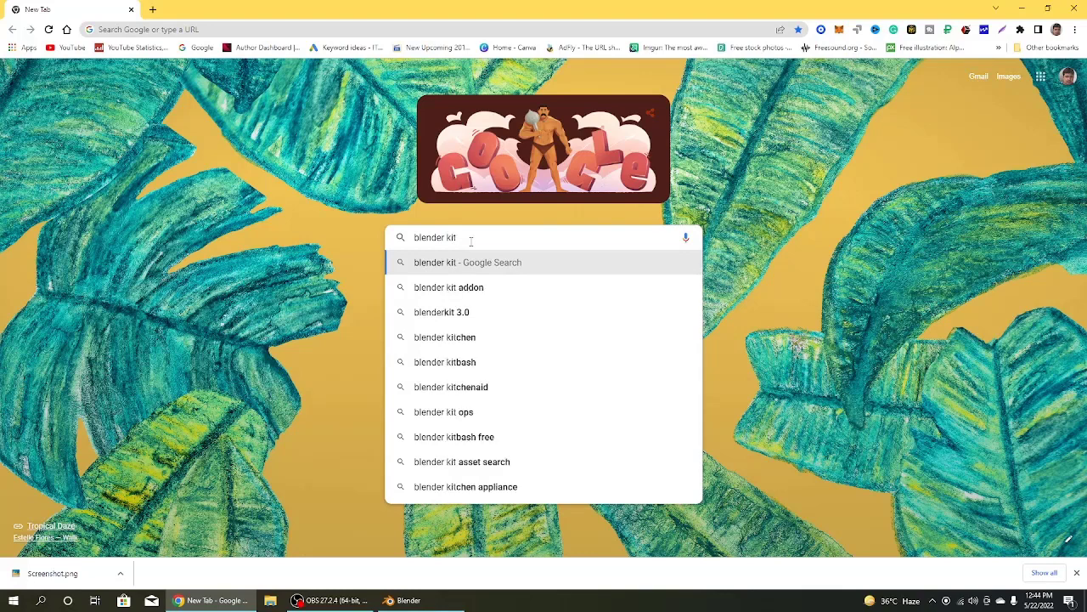
{"action": "left_click", "coordinate": [472, 288]}
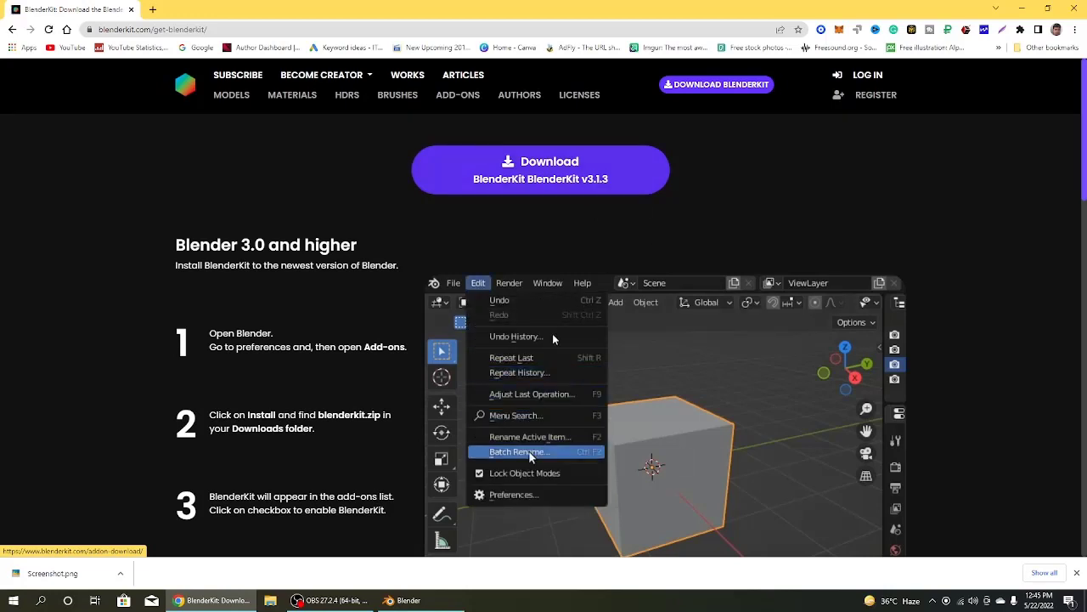
Step: Scroll through the install instructions on the get-blenderkit page, then return to Blender
{"action": "scroll", "coordinate": [554, 339], "scroll_direction": "down", "scroll_amount": 1}
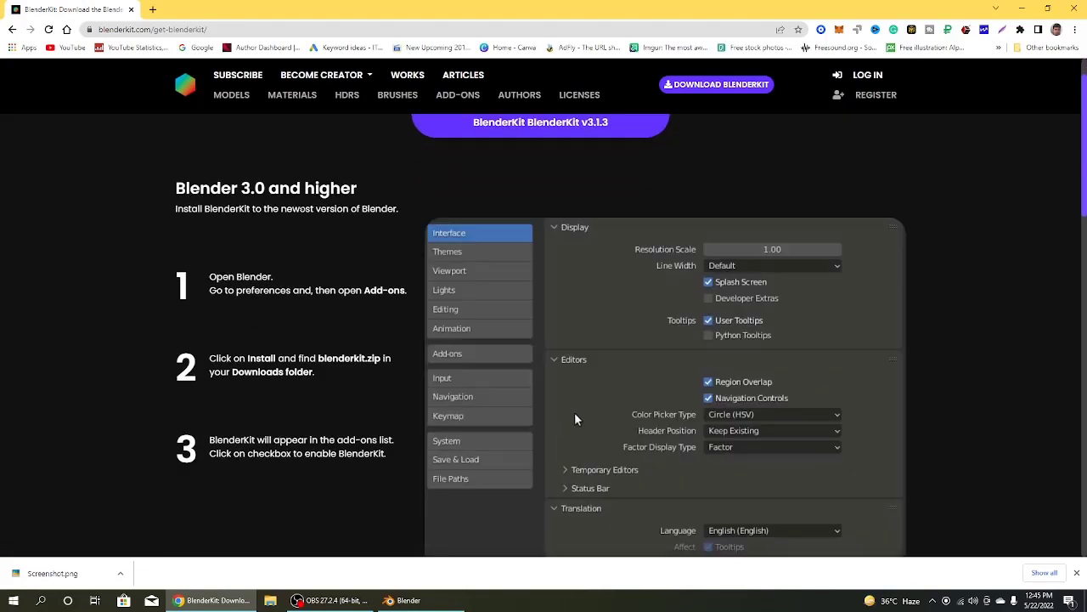
{"action": "scroll", "coordinate": [381, 337], "scroll_direction": "down", "scroll_amount": 2}
{"action": "scroll", "coordinate": [422, 362], "scroll_direction": "up", "scroll_amount": 2}
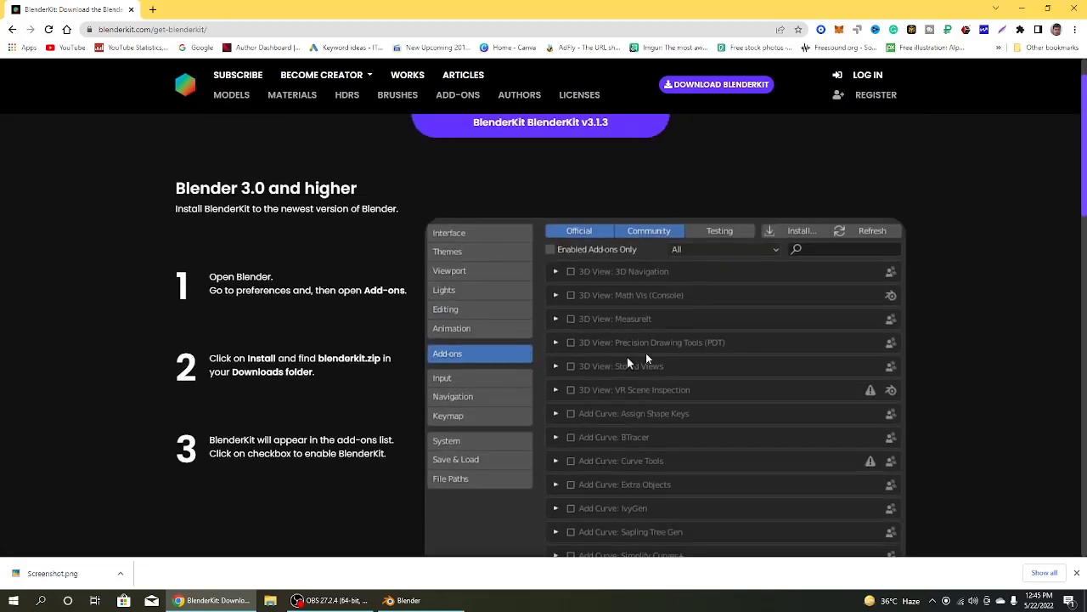
{"action": "scroll", "coordinate": [646, 357], "scroll_direction": "up", "scroll_amount": 1}
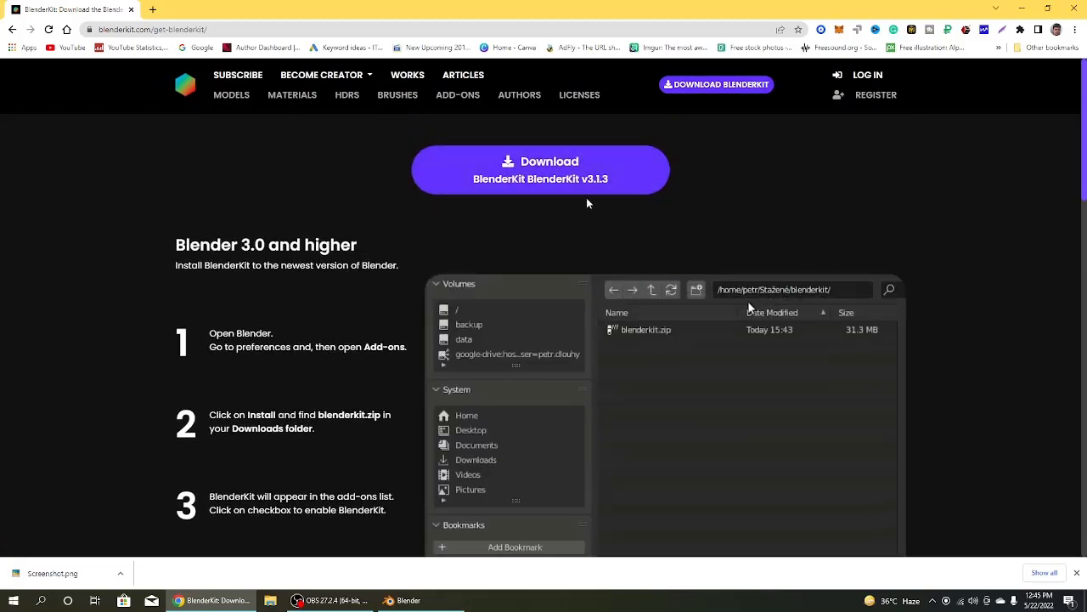
{"action": "left_click", "coordinate": [403, 600]}
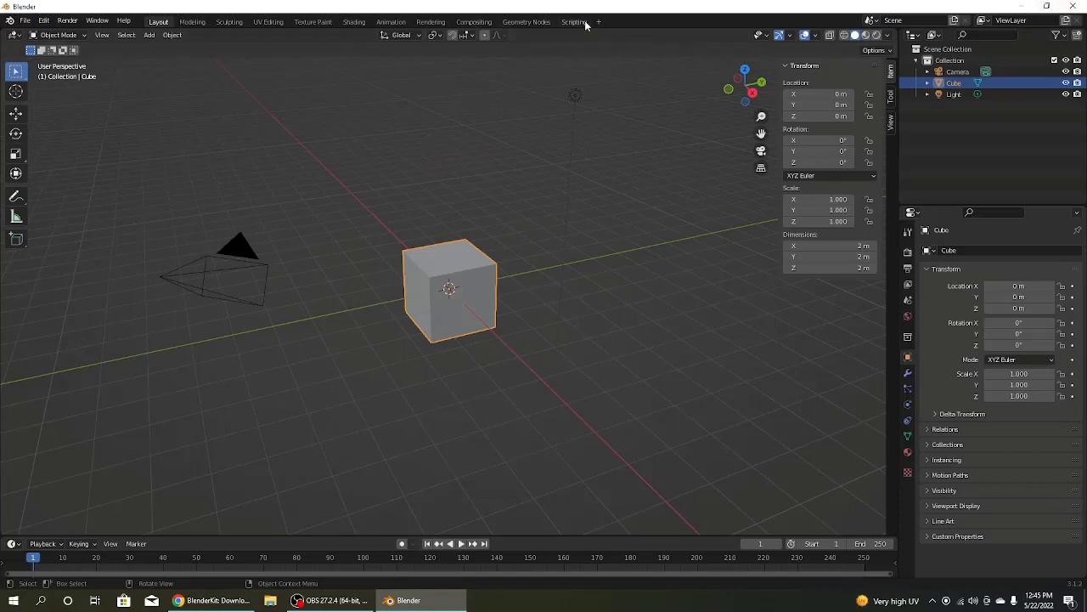
{"action": "left_click", "coordinate": [24, 21]}
{"action": "mouse_move", "coordinate": [8, 20]}
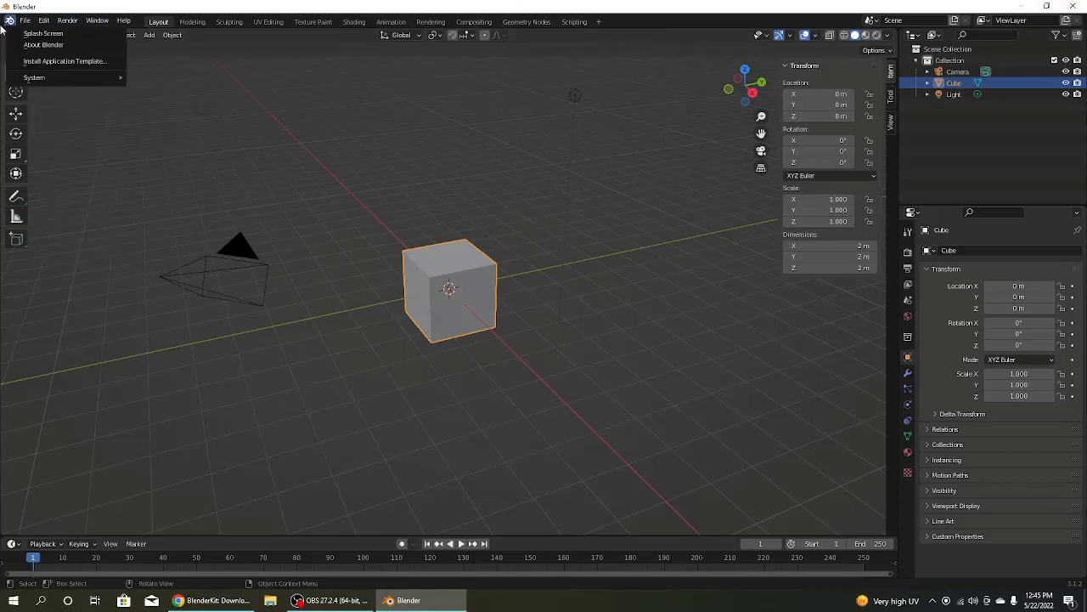
{"action": "mouse_move", "coordinate": [45, 78]}
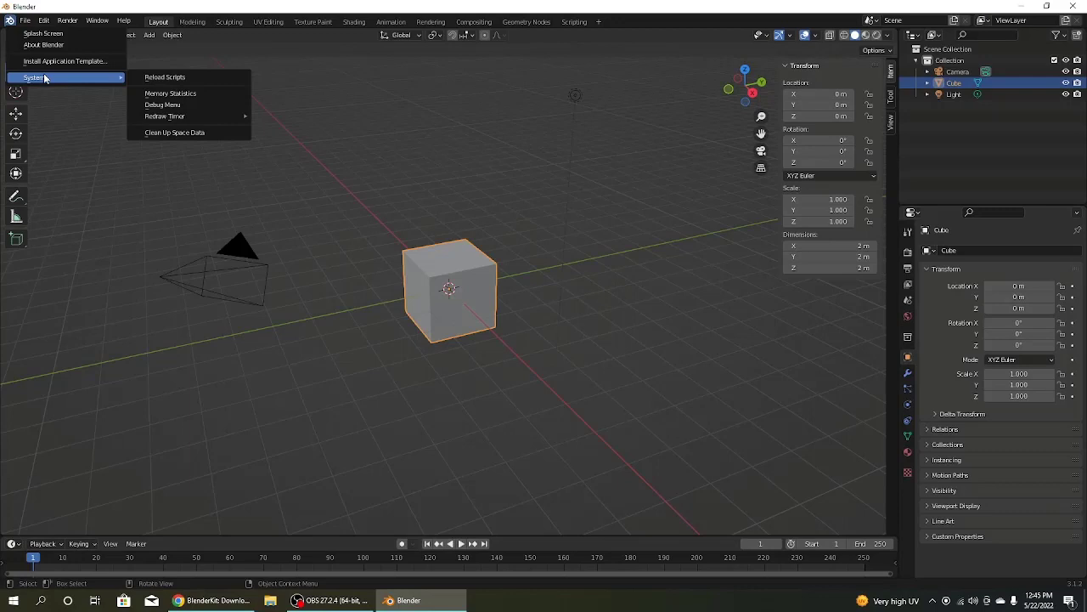
{"action": "left_click", "coordinate": [46, 45]}
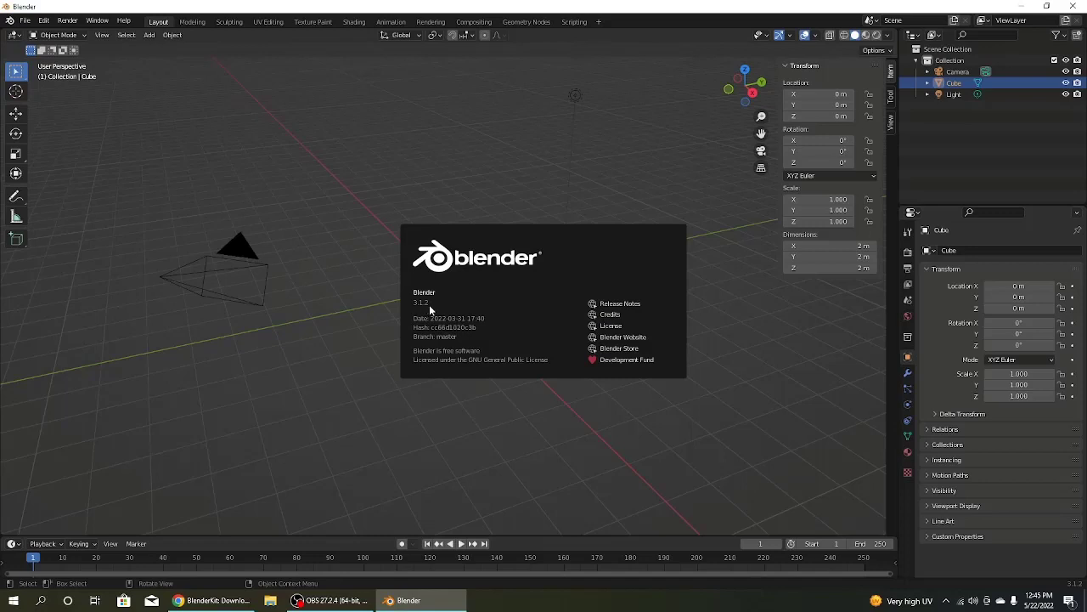
{"action": "left_click", "coordinate": [400, 290]}
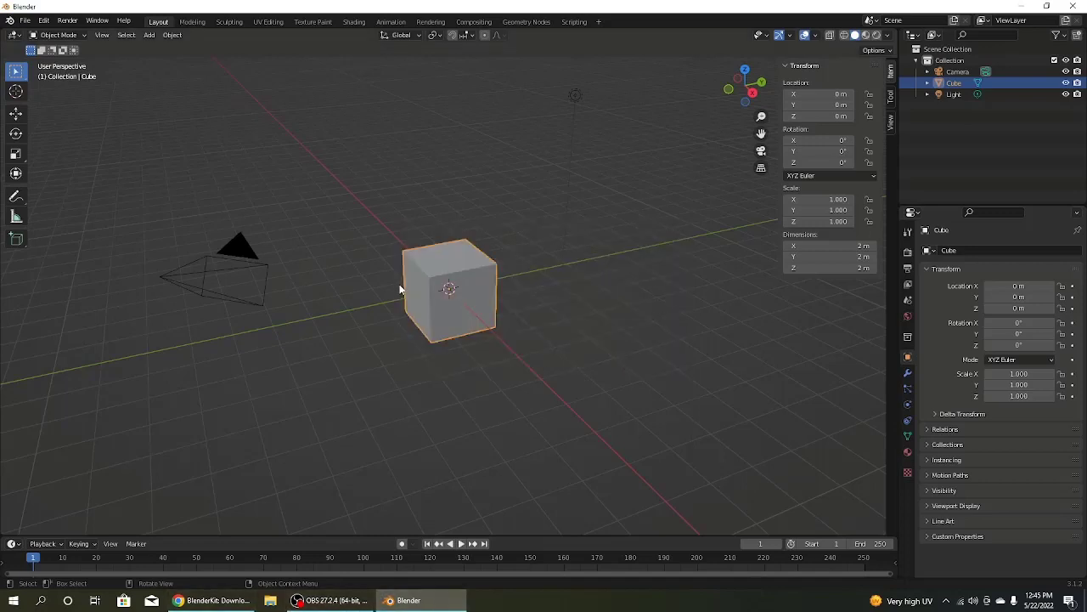
Step: Try downloading BlenderKit v3.1.3 from the get-blenderkit page, which ends on an offline page
{"action": "left_click", "coordinate": [319, 600]}
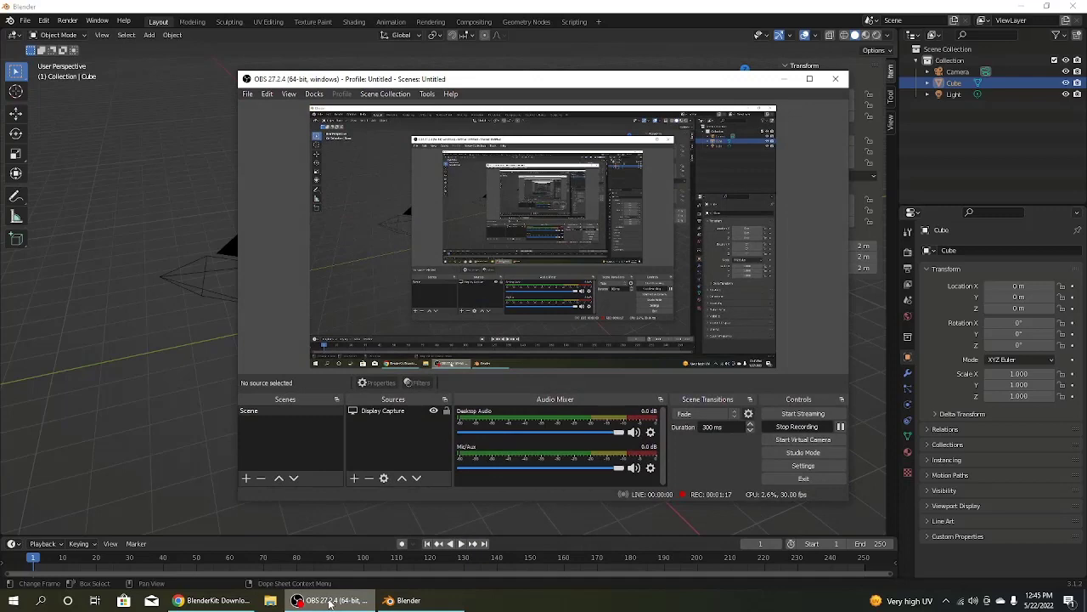
{"action": "left_click", "coordinate": [410, 600]}
{"action": "left_click", "coordinate": [410, 600]}
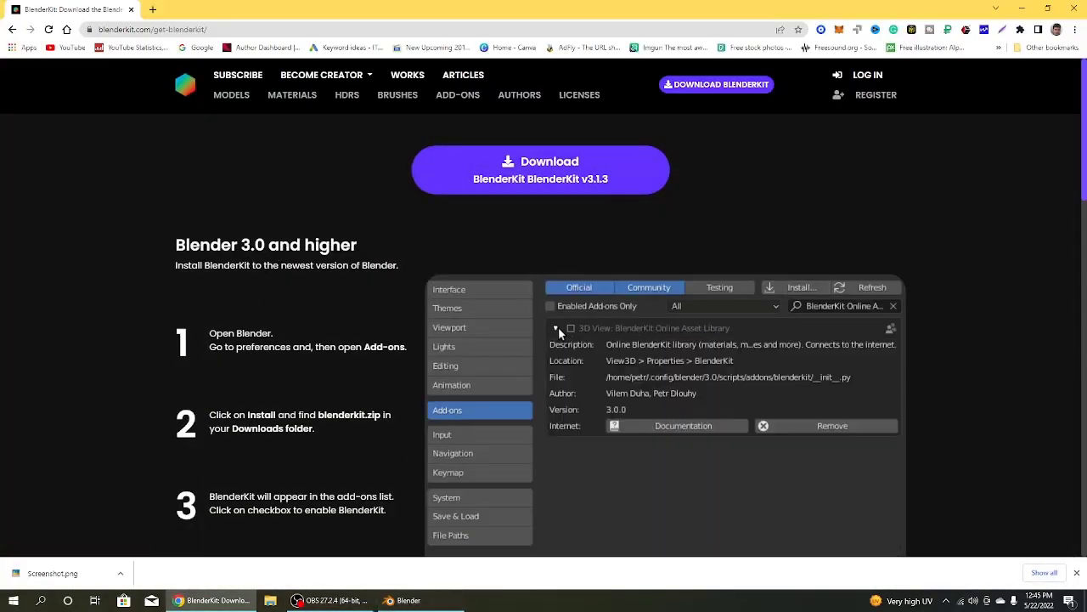
{"action": "left_click_drag", "start_coordinate": [357, 245], "coordinate": [139, 253]}
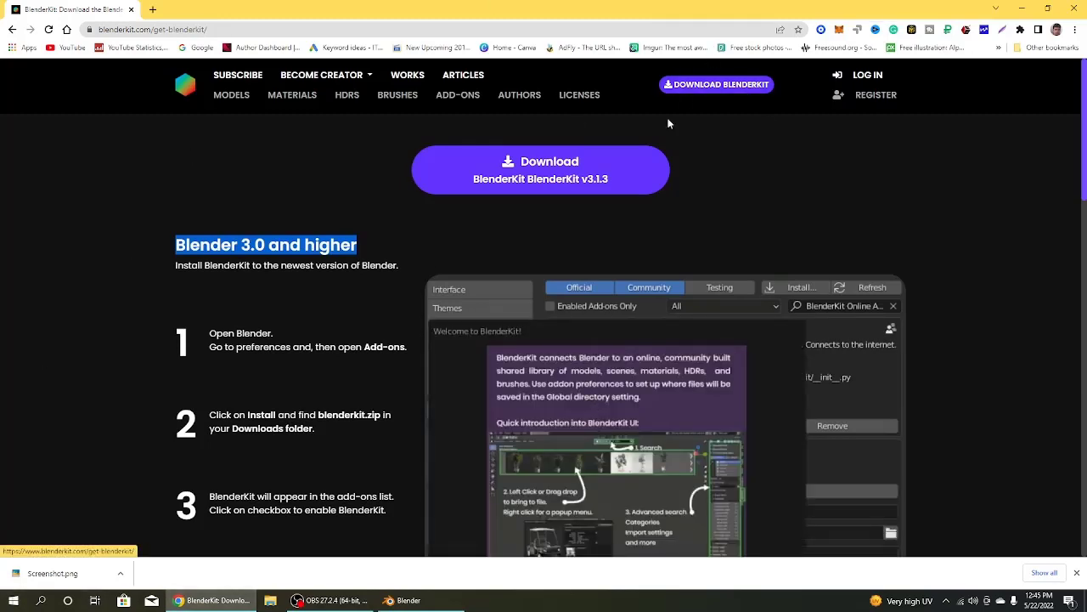
{"action": "left_click", "coordinate": [551, 181]}
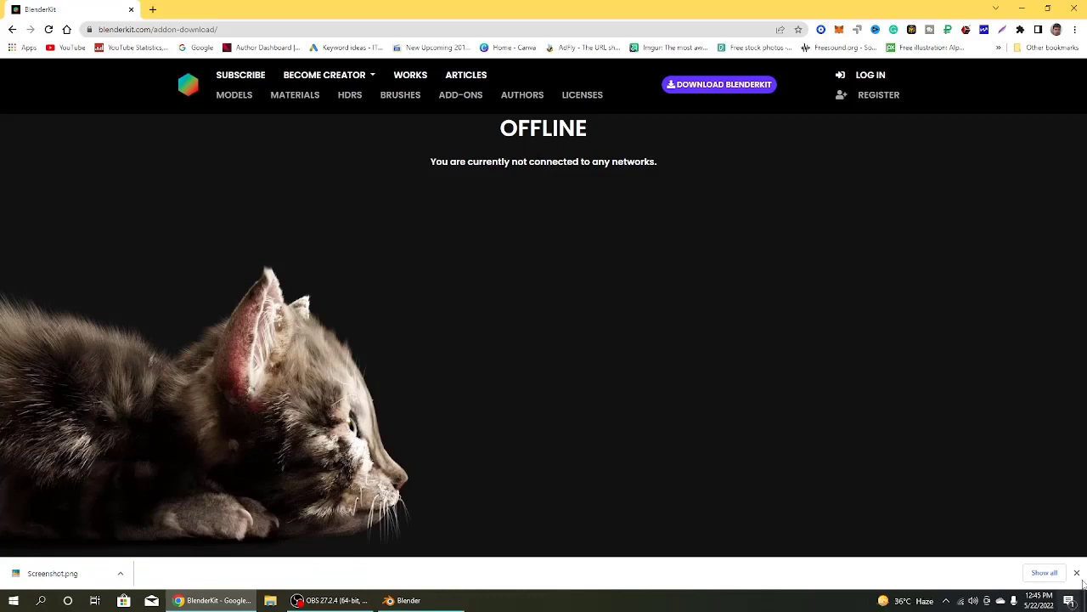
Step: Dismiss the downloads bar, check the network connection, and reload the BlenderKit download page
{"action": "left_click", "coordinate": [1077, 574]}
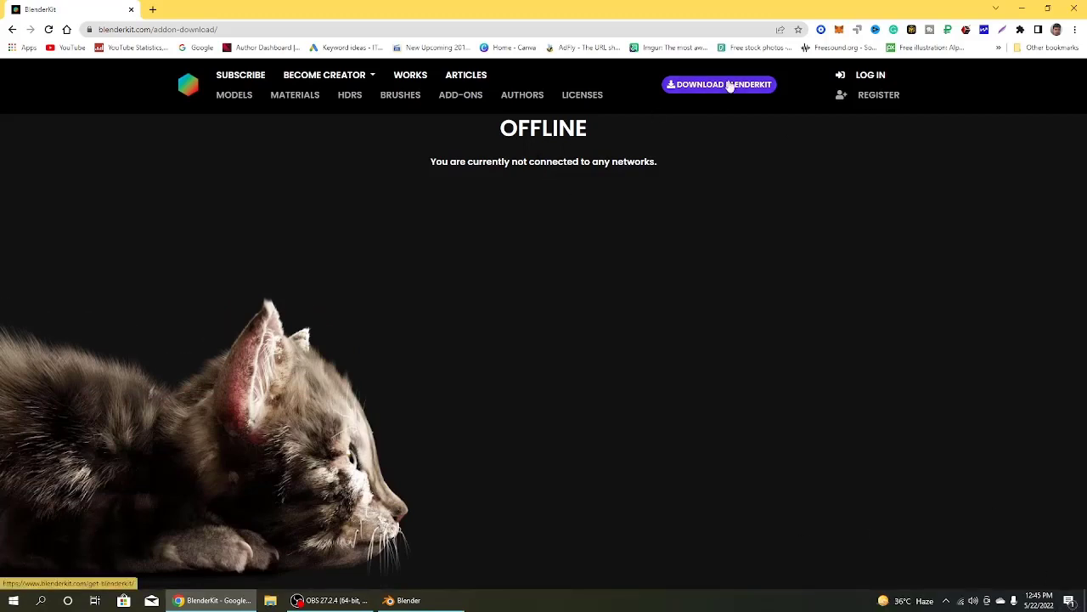
{"action": "left_click", "coordinate": [958, 606]}
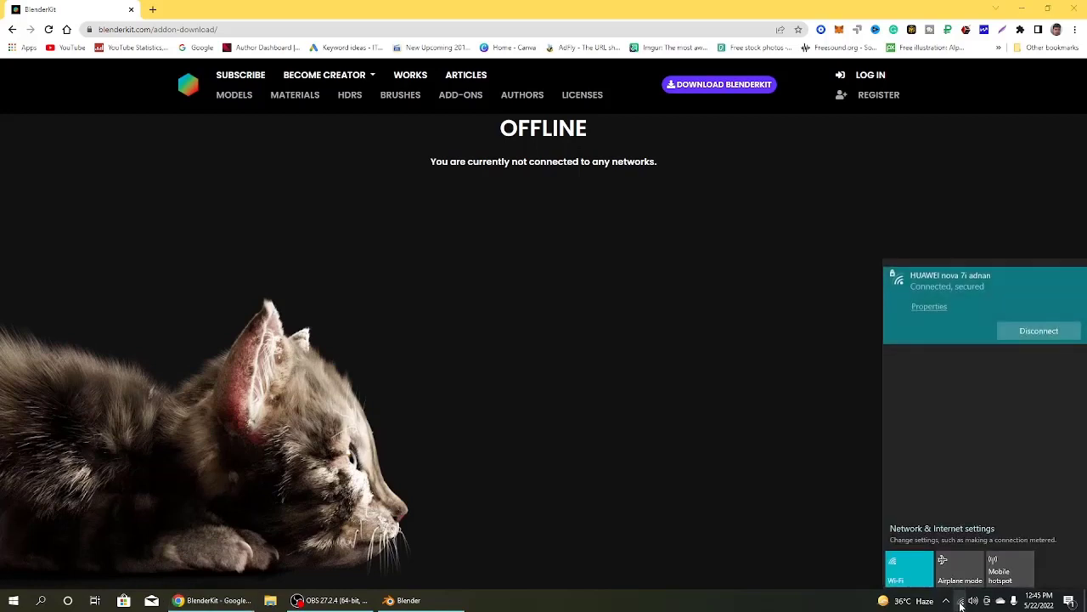
{"action": "left_click", "coordinate": [704, 85]}
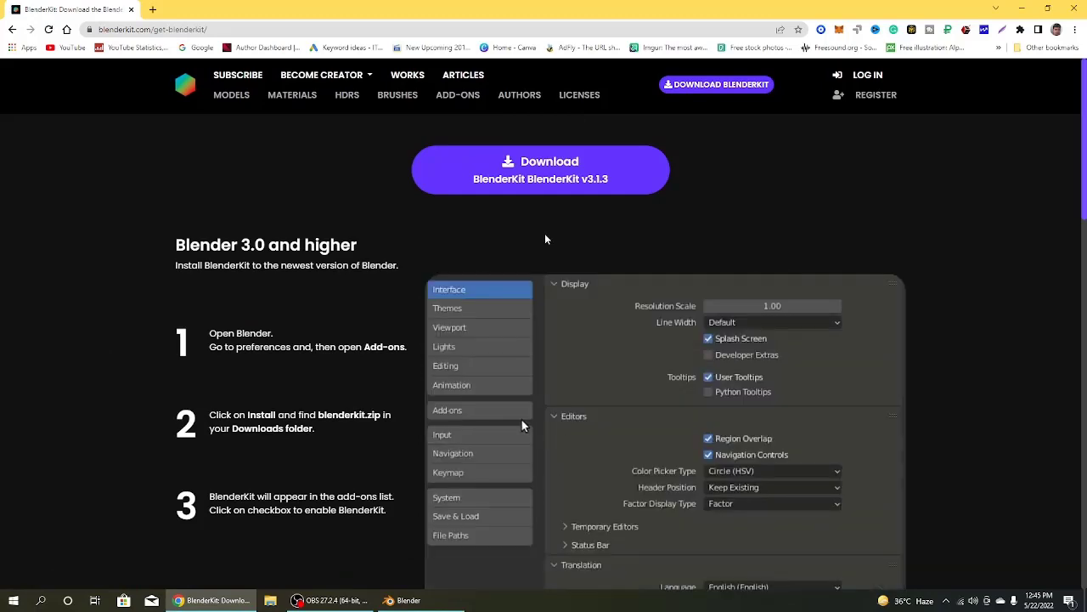
{"action": "scroll", "coordinate": [545, 239], "scroll_direction": "down", "scroll_amount": 5}
{"action": "scroll", "coordinate": [545, 239], "scroll_direction": "up", "scroll_amount": 5}
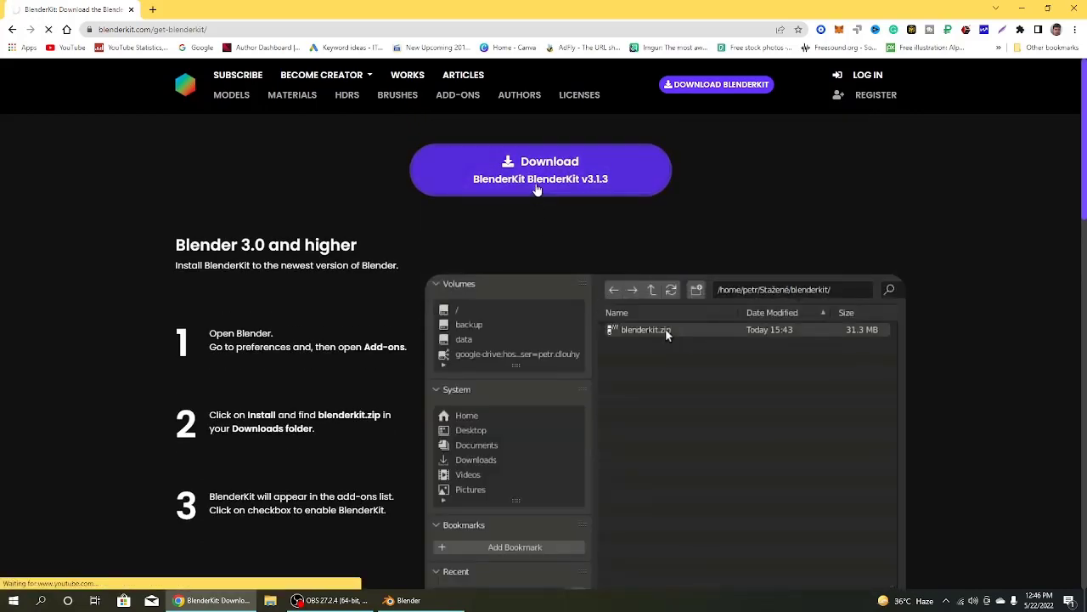
Step: Download blenderkit-3.1.3.zip and save it to the SOFTWARES (G:) drive
{"action": "left_click", "coordinate": [536, 188]}
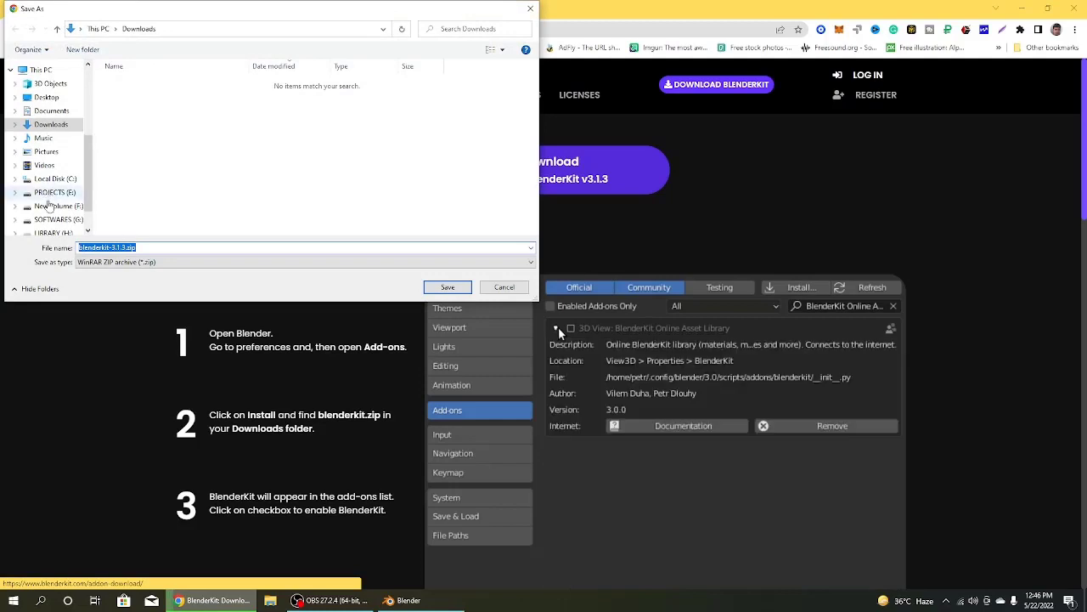
{"action": "left_click", "coordinate": [57, 219]}
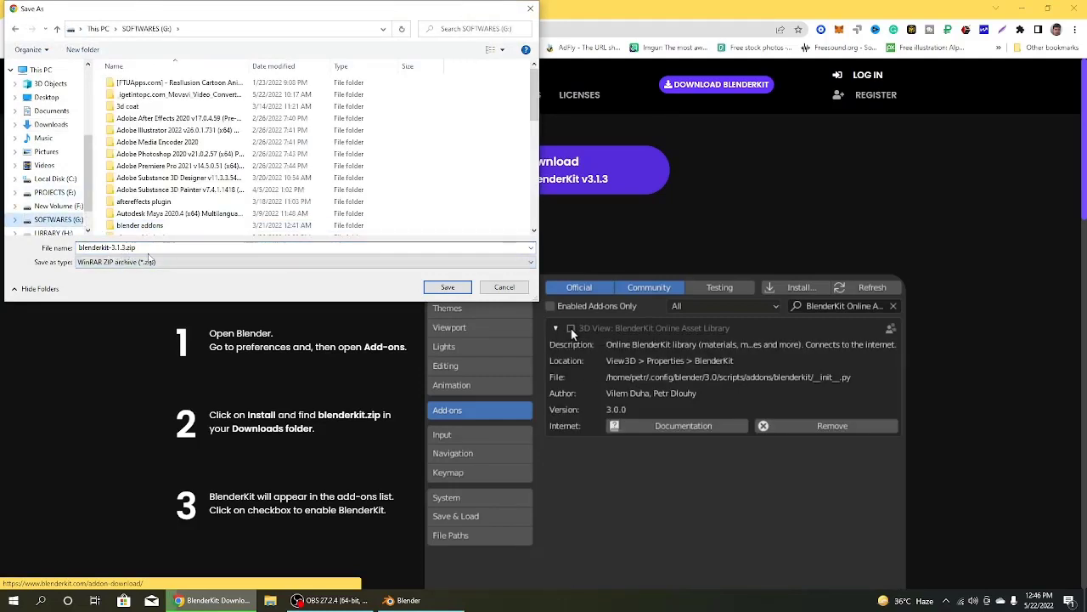
{"action": "left_click", "coordinate": [447, 287]}
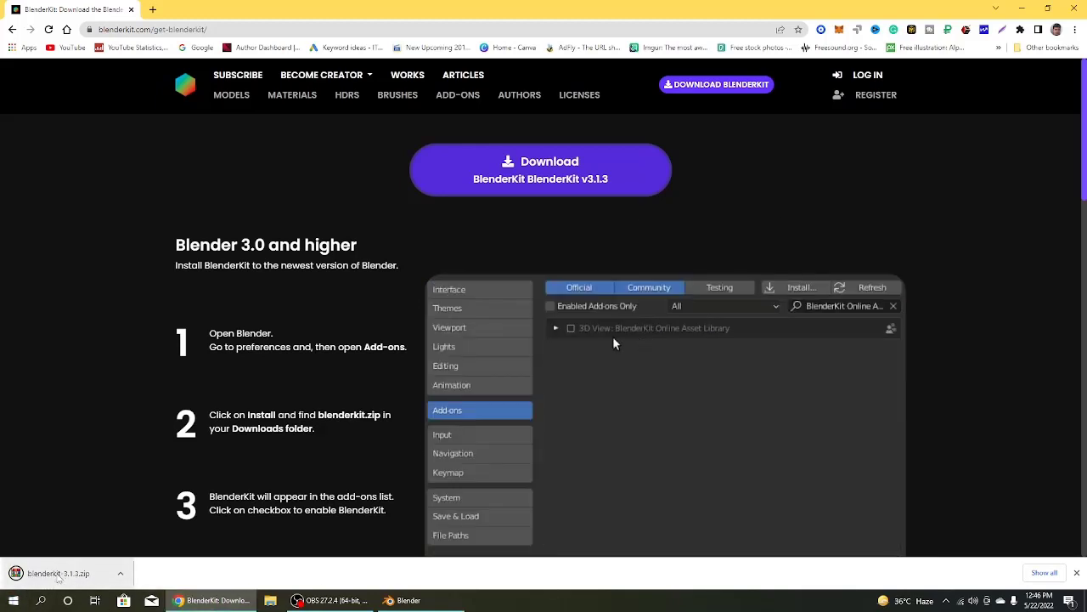
Step: Show blenderkit-3.1.3.zip in its folder on SOFTWARES (G:) and cut it
{"action": "right_click", "coordinate": [57, 575]}
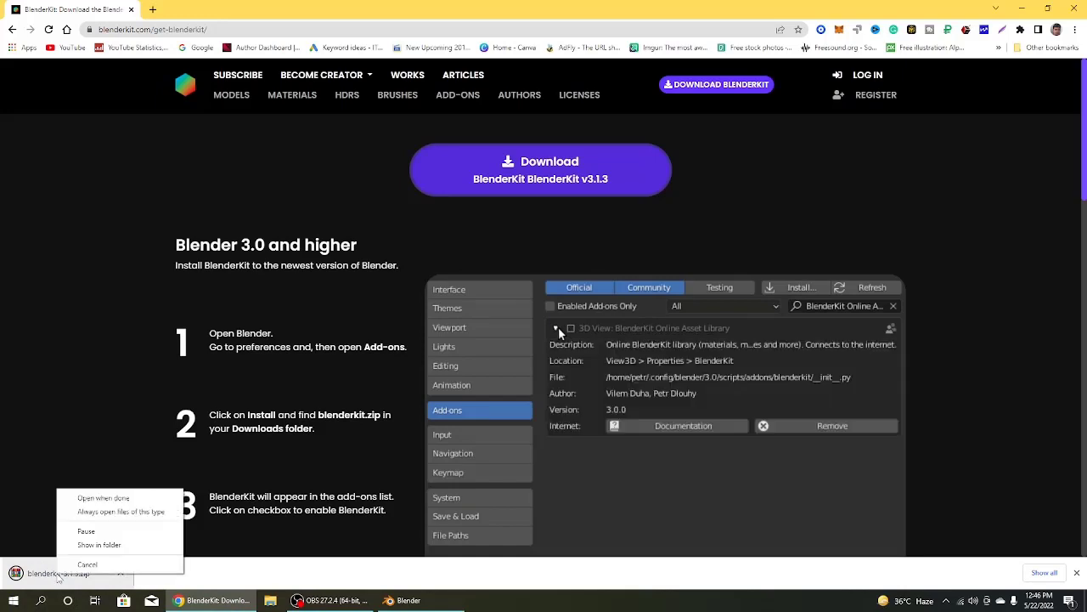
{"action": "left_click", "coordinate": [99, 545]}
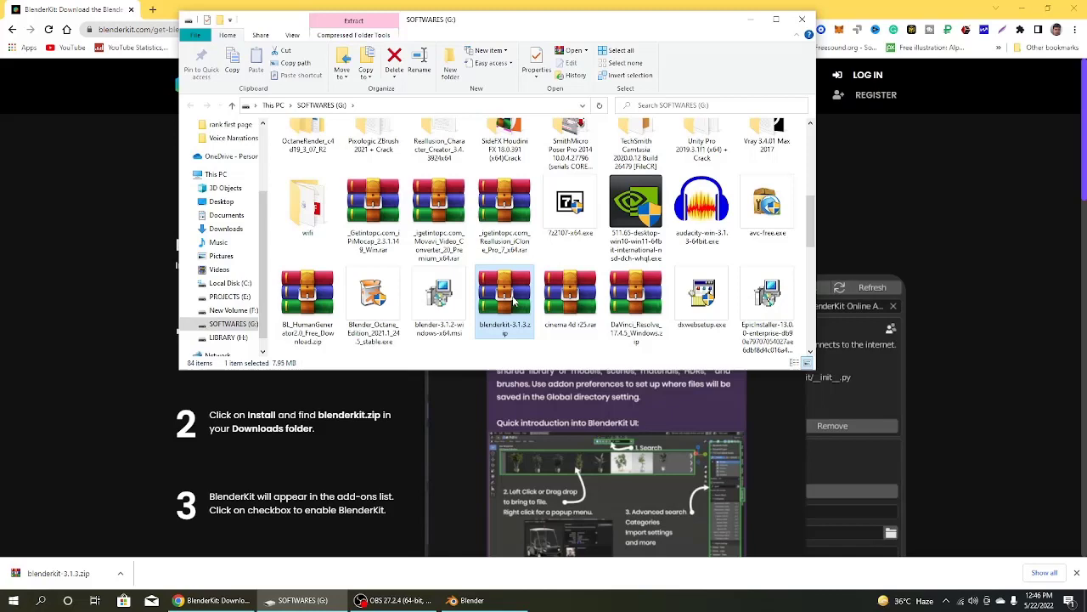
{"action": "right_click", "coordinate": [520, 296]}
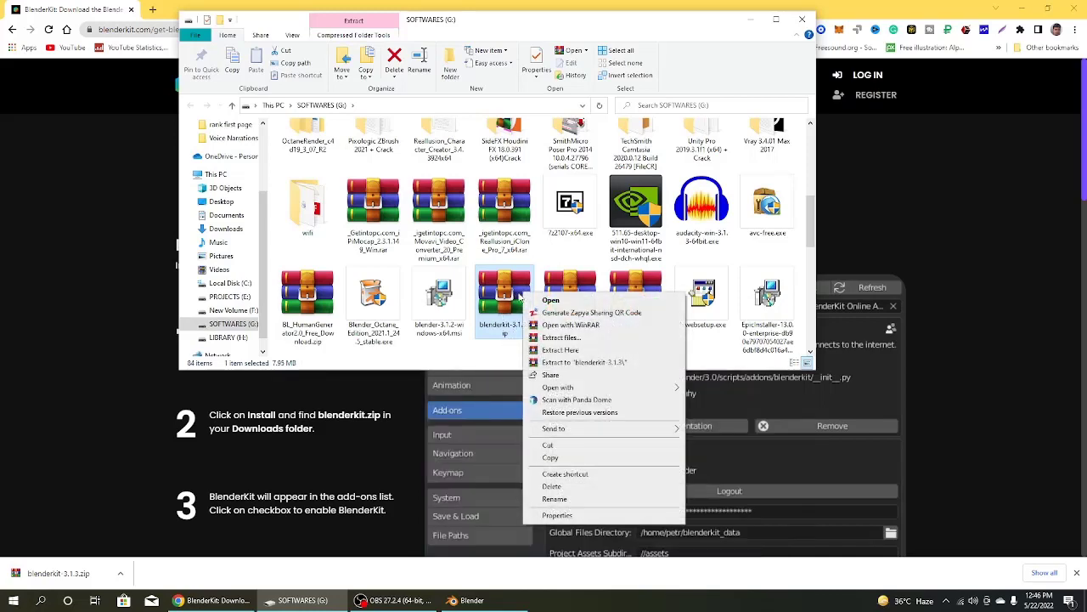
{"action": "left_click", "coordinate": [498, 314]}
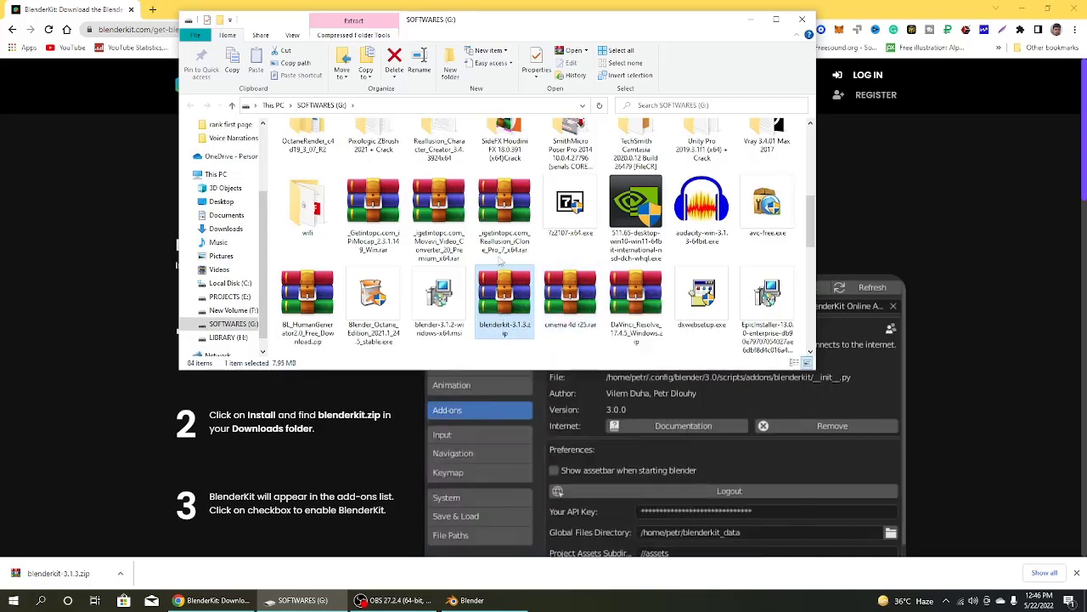
{"action": "right_click", "coordinate": [519, 311]}
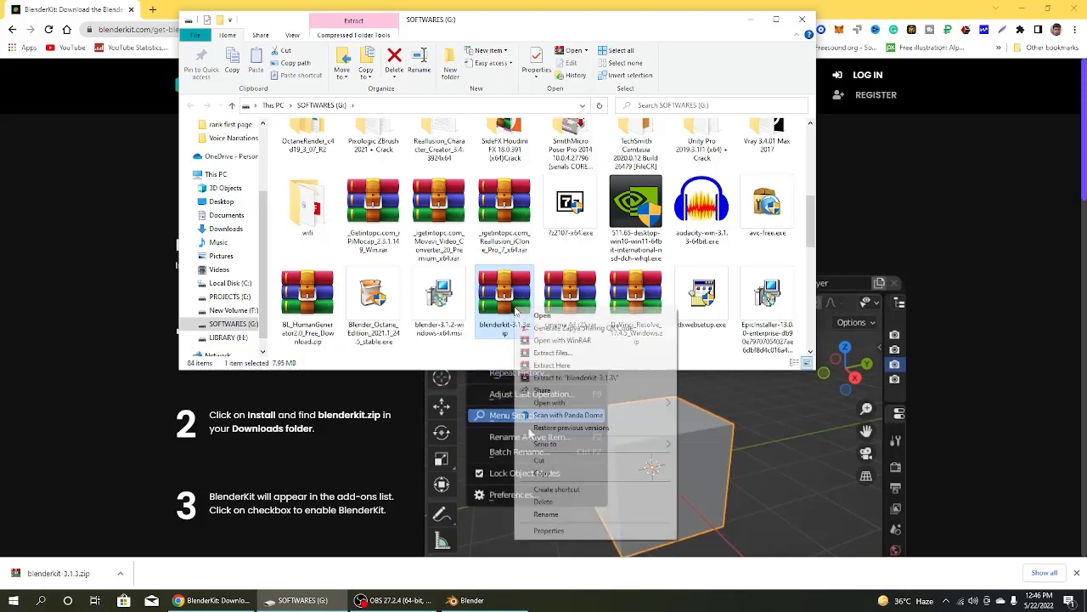
{"action": "left_click", "coordinate": [544, 472]}
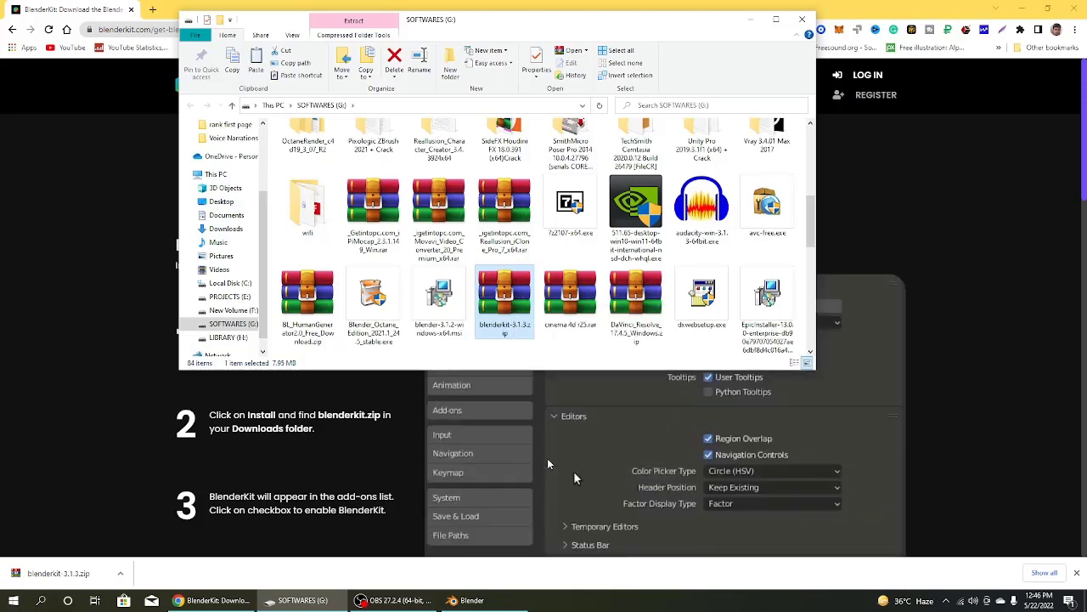
{"action": "right_click", "coordinate": [516, 286]}
{"action": "left_click", "coordinate": [540, 437]}
Step: Paste the zip into the blender addons folder
{"action": "scroll", "coordinate": [645, 323], "scroll_direction": "up", "scroll_amount": 5}
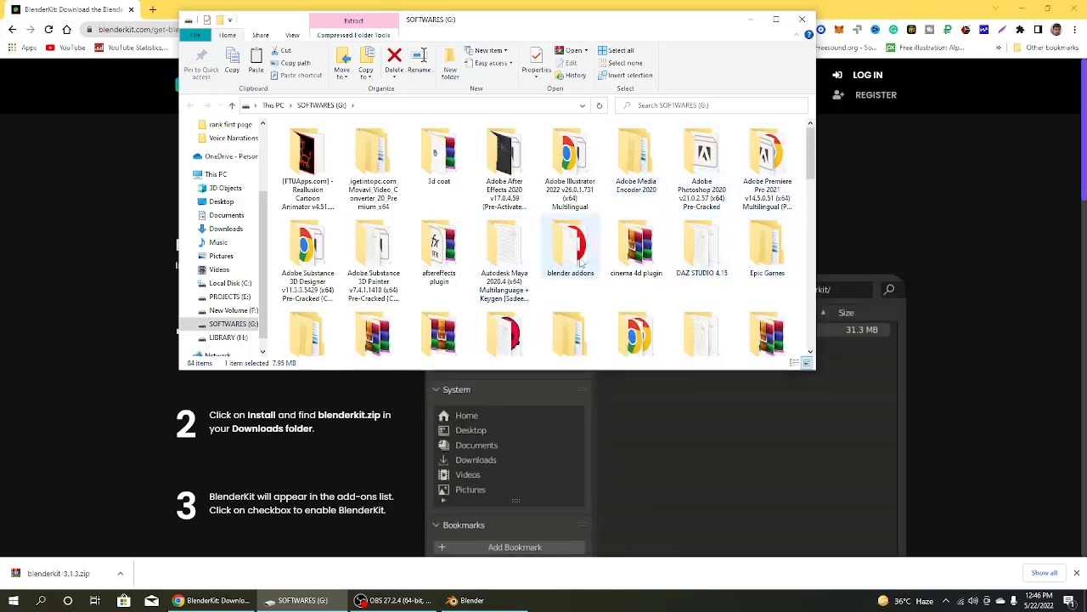
{"action": "double_click", "coordinate": [570, 247]}
{"action": "left_click", "coordinate": [255, 64]}
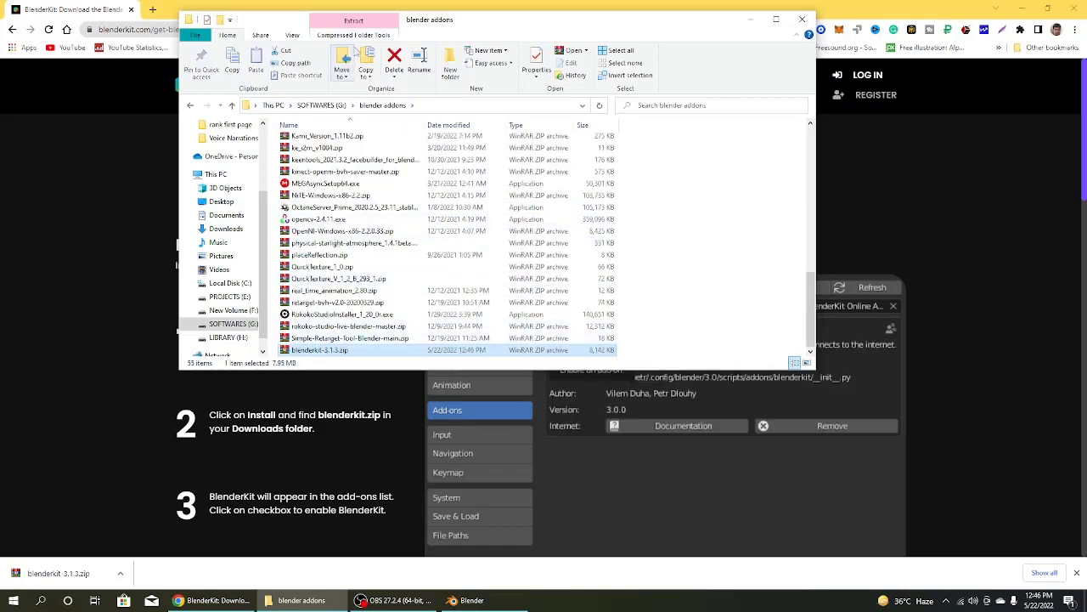
Step: Display the blender addons folder contents as large icons
{"action": "left_click", "coordinate": [292, 35]}
{"action": "left_click", "coordinate": [380, 52]}
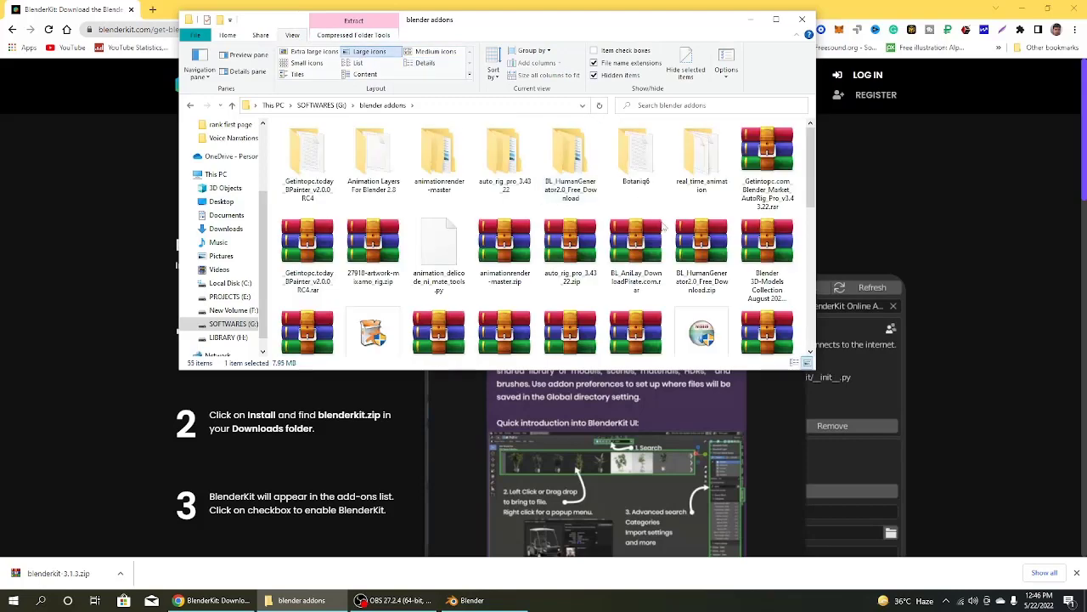
{"action": "scroll", "coordinate": [551, 271], "scroll_direction": "down", "scroll_amount": 5}
{"action": "scroll", "coordinate": [551, 272], "scroll_direction": "down", "scroll_amount": 2}
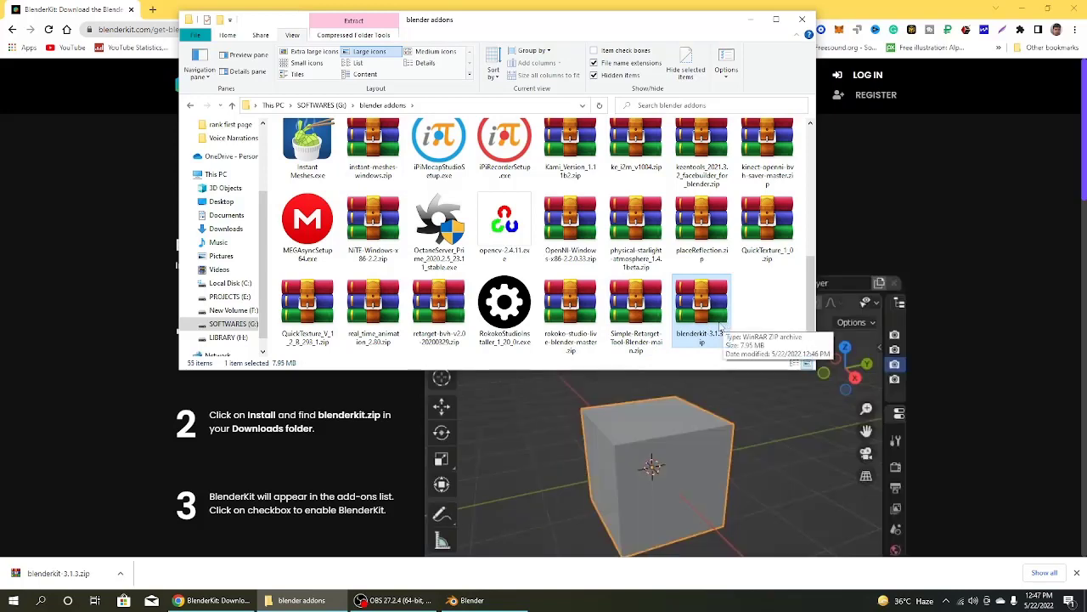
Step: Hide Explorer, then in Blender go to Edit > Preferences > Add-ons and choose Install..
{"action": "left_click", "coordinate": [750, 19]}
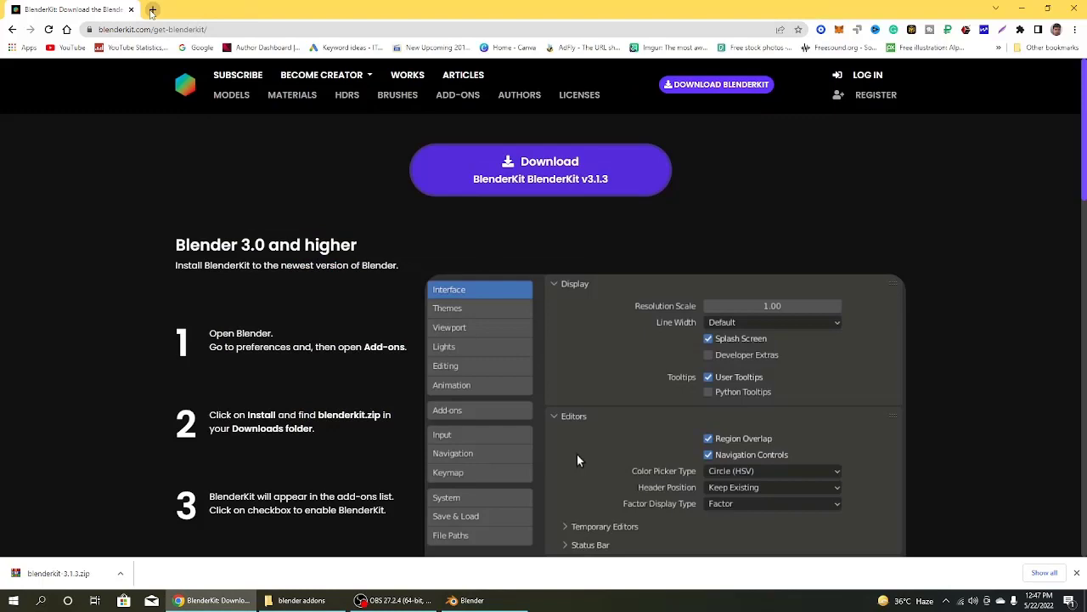
{"action": "left_click", "coordinate": [472, 600]}
{"action": "left_click", "coordinate": [24, 21]}
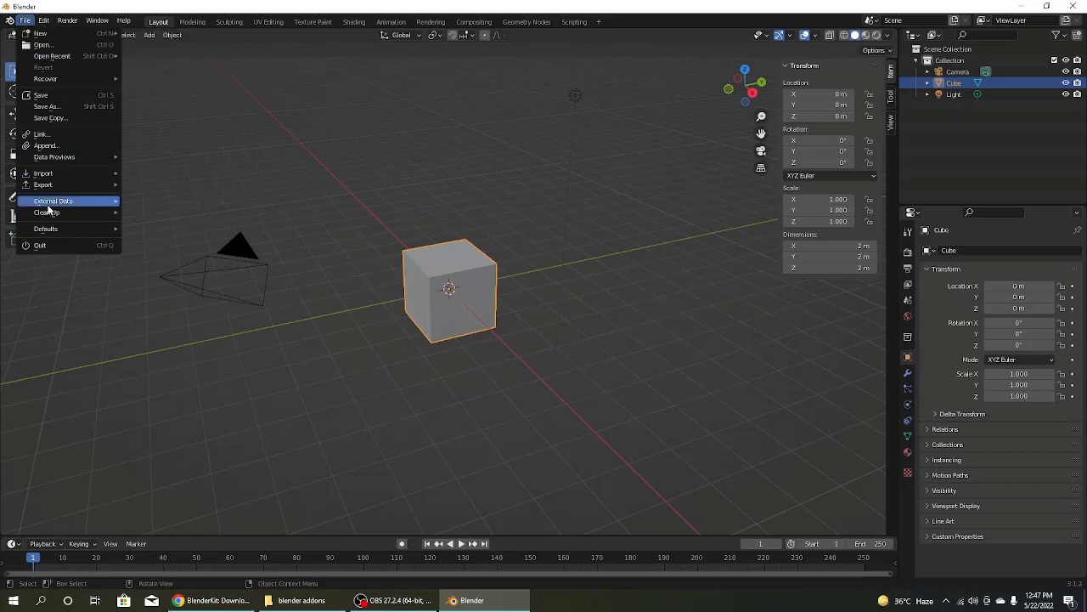
{"action": "mouse_move", "coordinate": [45, 20]}
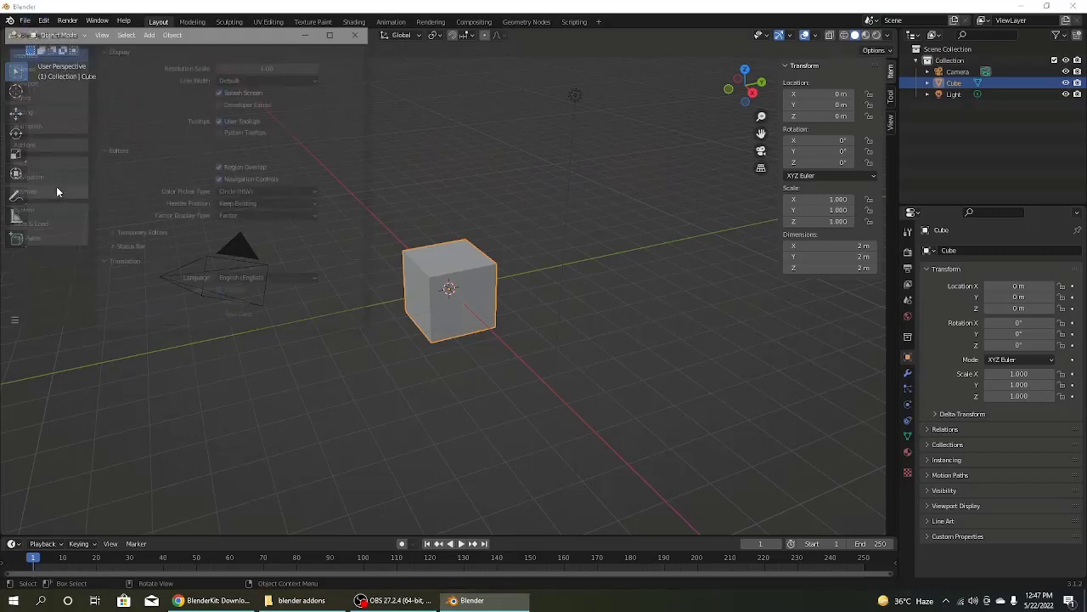
{"action": "left_click", "coordinate": [27, 145]}
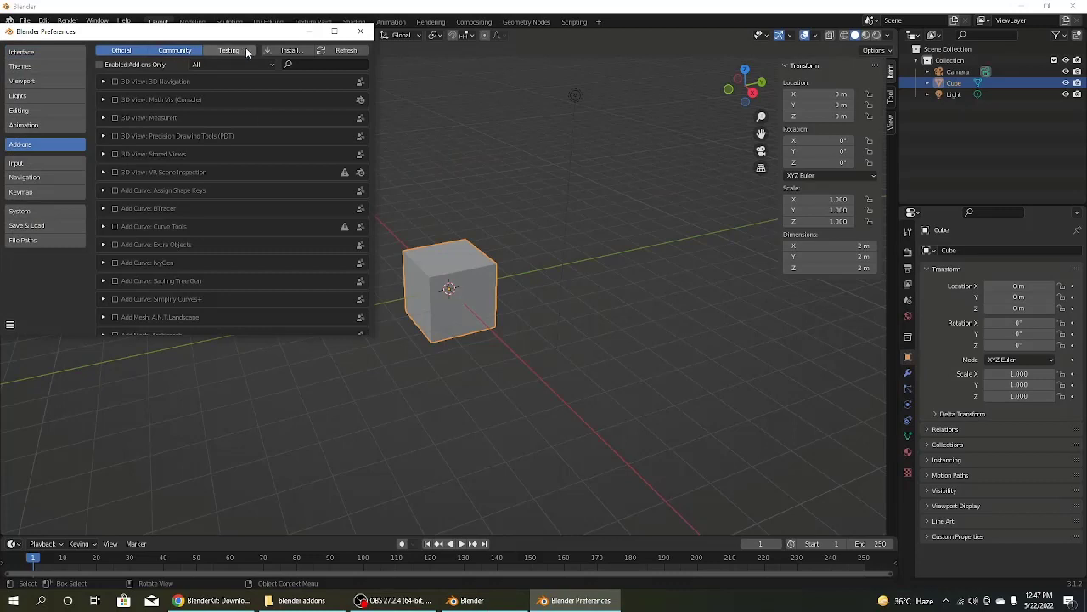
{"action": "left_click", "coordinate": [281, 51]}
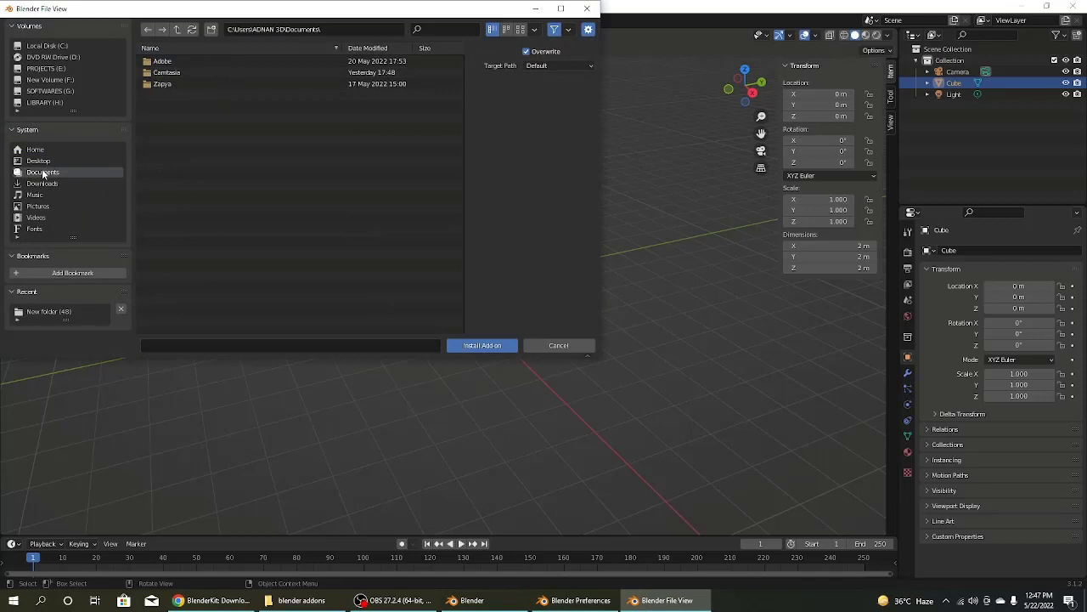
Step: Browse to the blender addons folder on SOFTWARES (G:) and install blenderkit-3.1.3.zip
{"action": "left_click", "coordinate": [47, 91]}
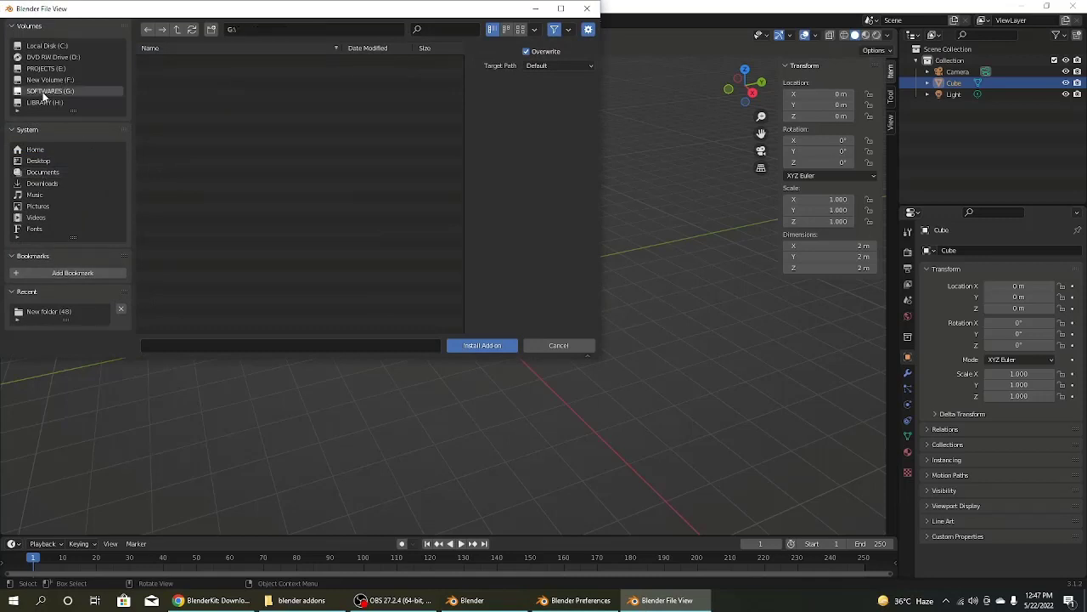
{"action": "double_click", "coordinate": [176, 196]}
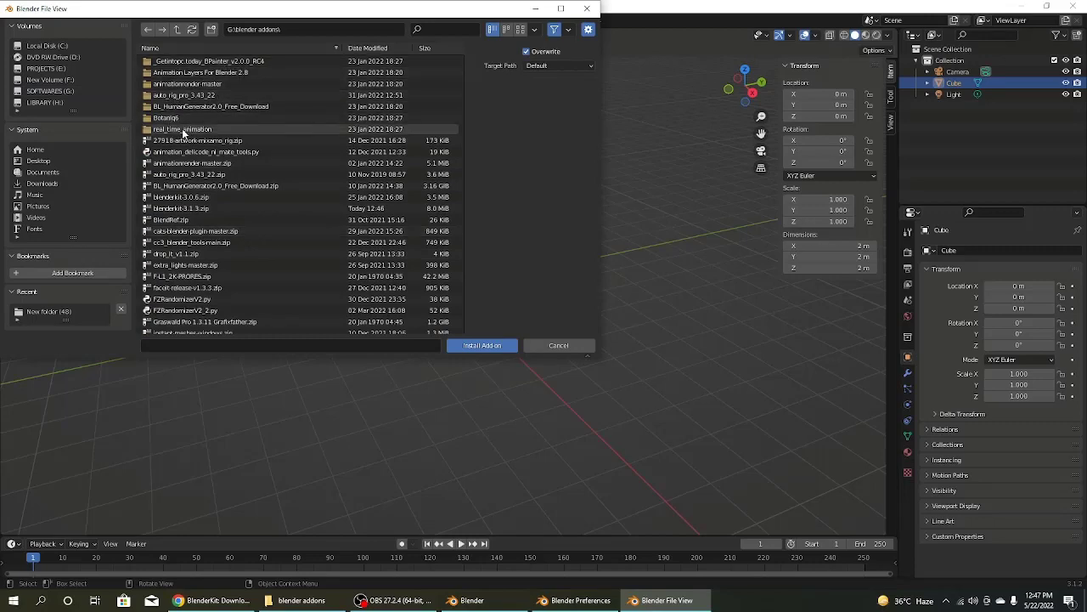
{"action": "scroll", "coordinate": [242, 200], "scroll_direction": "down", "scroll_amount": 5}
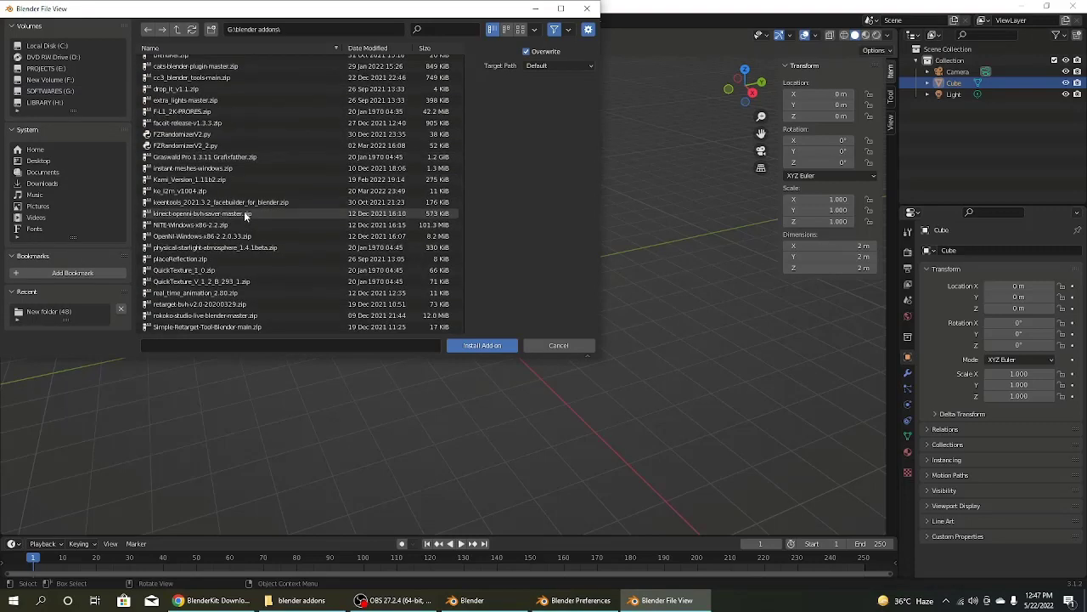
{"action": "scroll", "coordinate": [198, 207], "scroll_direction": "up", "scroll_amount": 2}
{"action": "scroll", "coordinate": [195, 195], "scroll_direction": "up", "scroll_amount": 2}
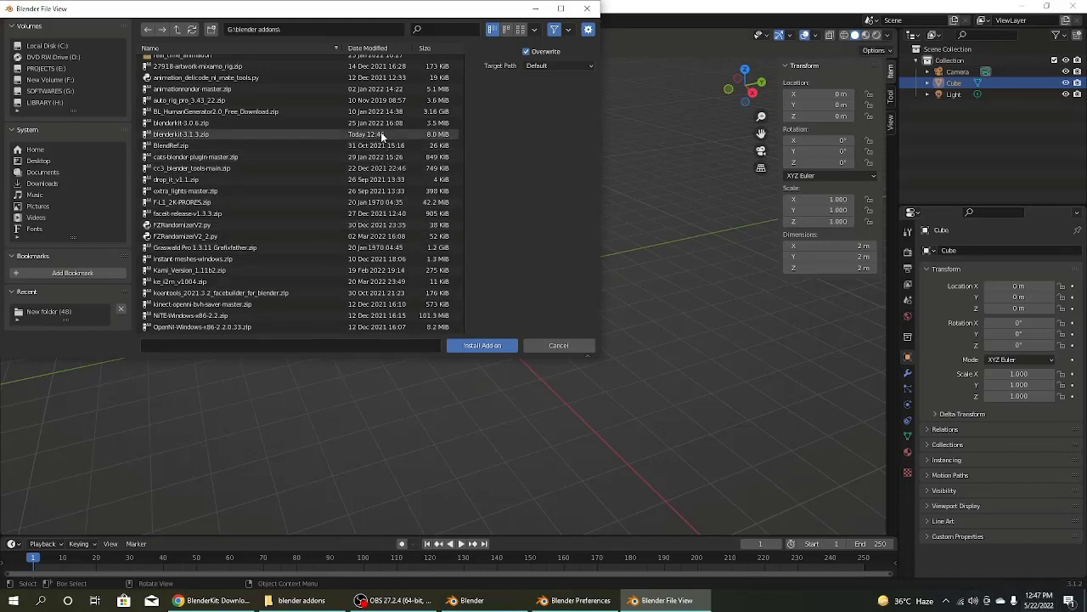
{"action": "left_click", "coordinate": [181, 134]}
{"action": "left_click", "coordinate": [495, 345]}
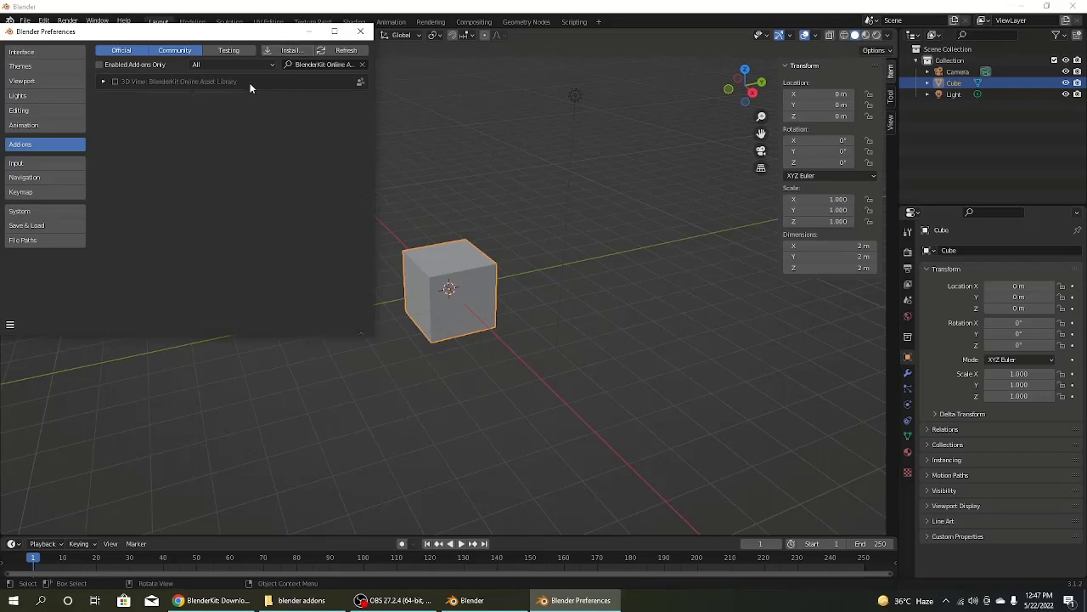
Step: Tick the BlenderKit Online Asset Library add-on, dismiss the welcome message, and open the BlenderKit sidebar tab
{"action": "left_click", "coordinate": [103, 81]}
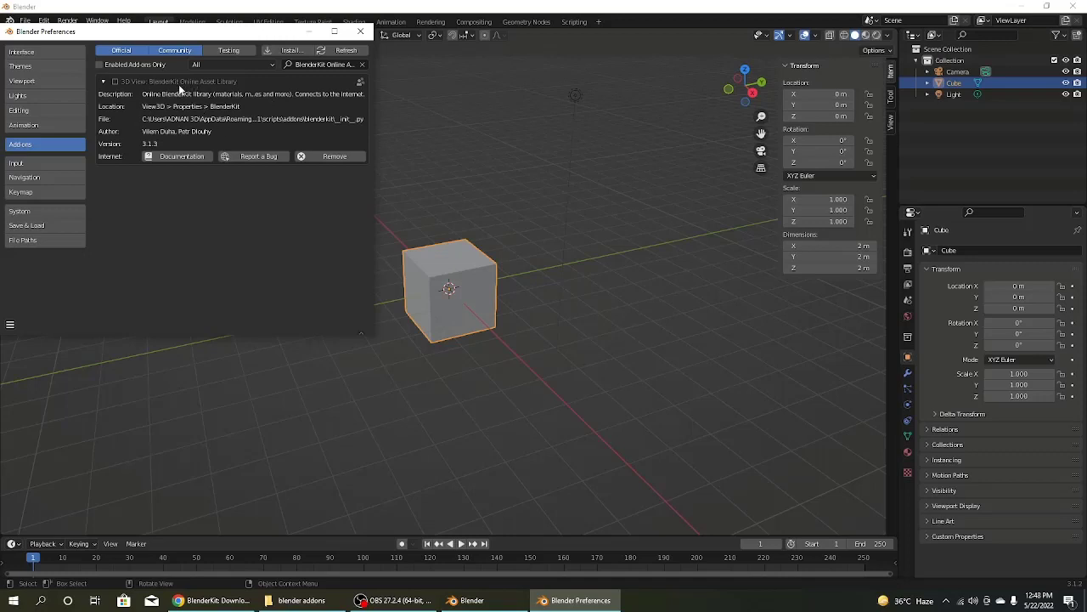
{"action": "left_click", "coordinate": [114, 82]}
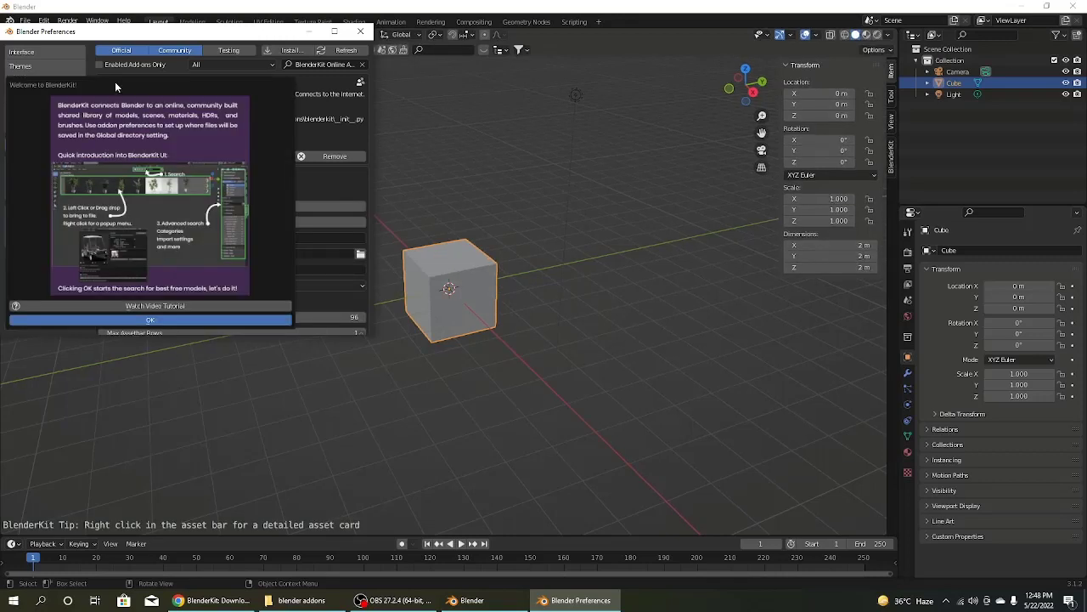
{"action": "left_click", "coordinate": [168, 321]}
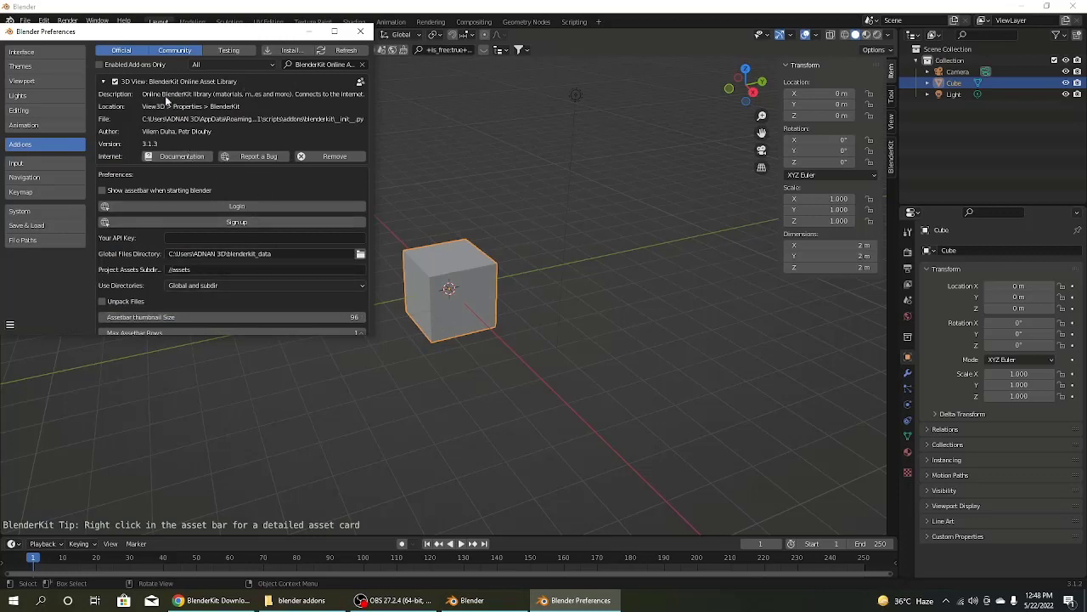
{"action": "left_click", "coordinate": [892, 161]}
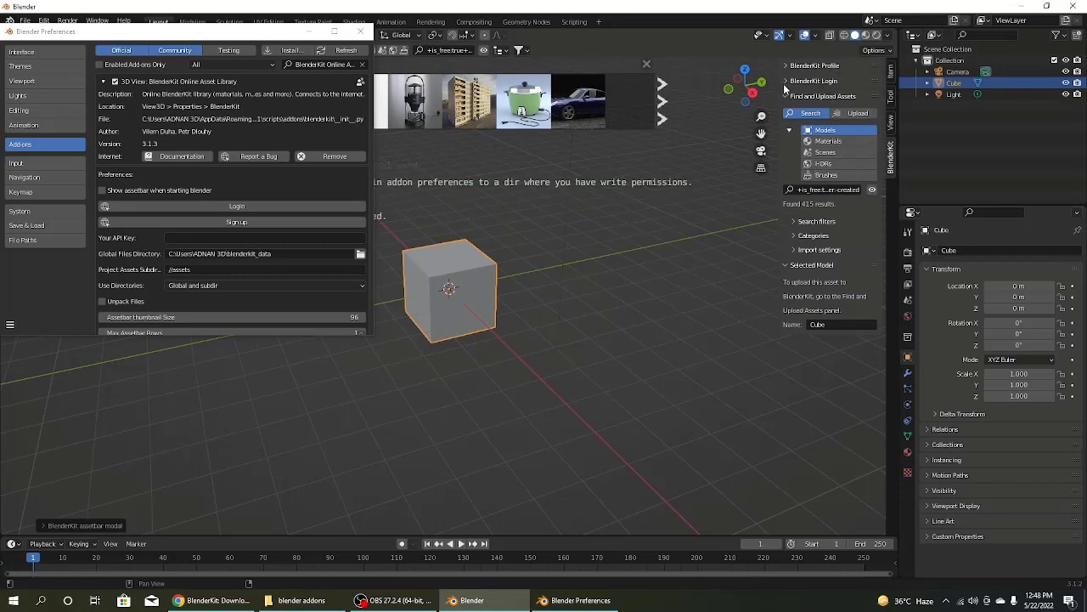
Step: Start BlenderKit sign-up from the login options, opening the registration page in Google Chrome
{"action": "left_click", "coordinate": [818, 80]}
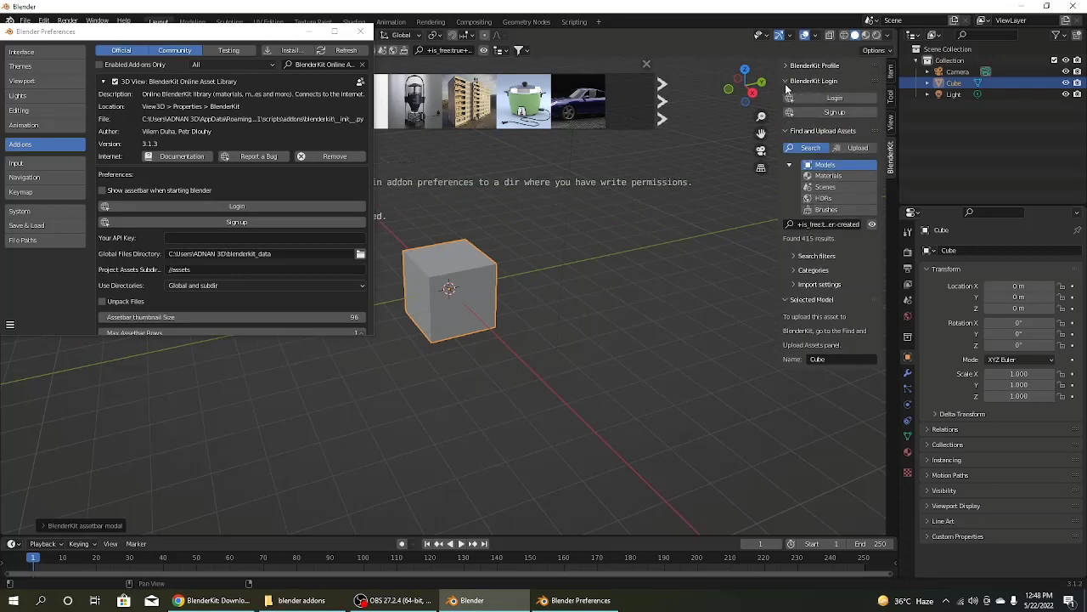
{"action": "left_click", "coordinate": [843, 114]}
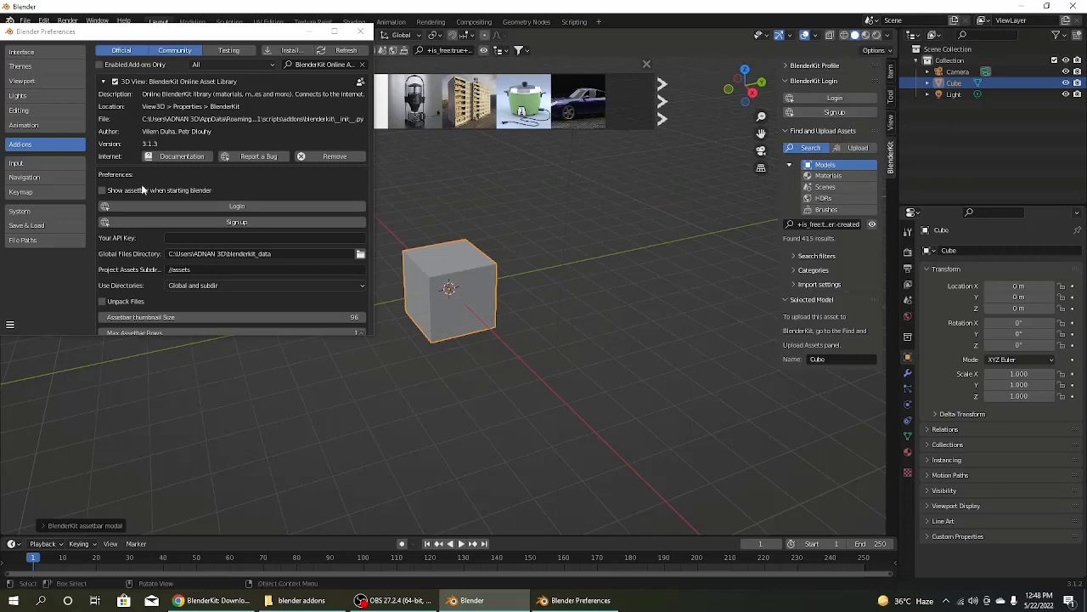
{"action": "left_click", "coordinate": [235, 223]}
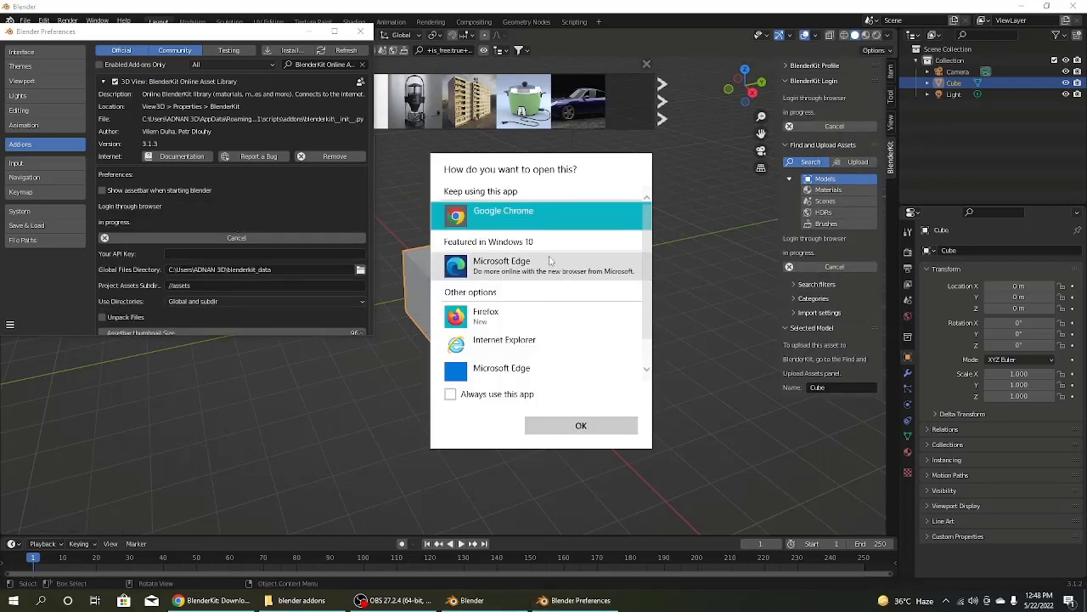
{"action": "left_click", "coordinate": [581, 425]}
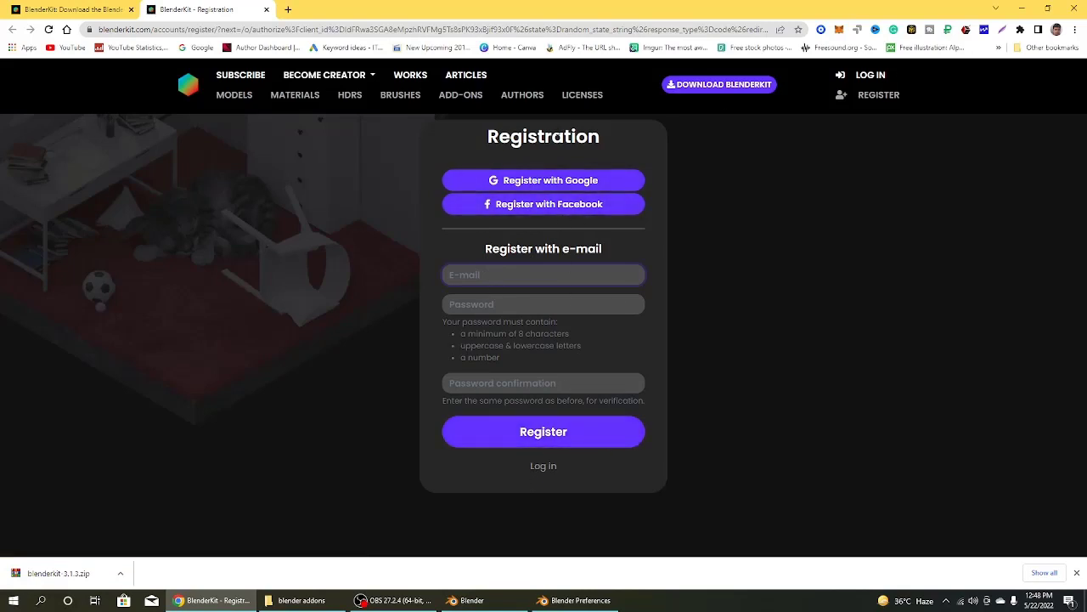
Step: Close the registration page, return to Blender Preferences, and cancel the pending browser login
{"action": "left_click", "coordinate": [266, 9]}
{"action": "key", "text": "alt+Tab"}
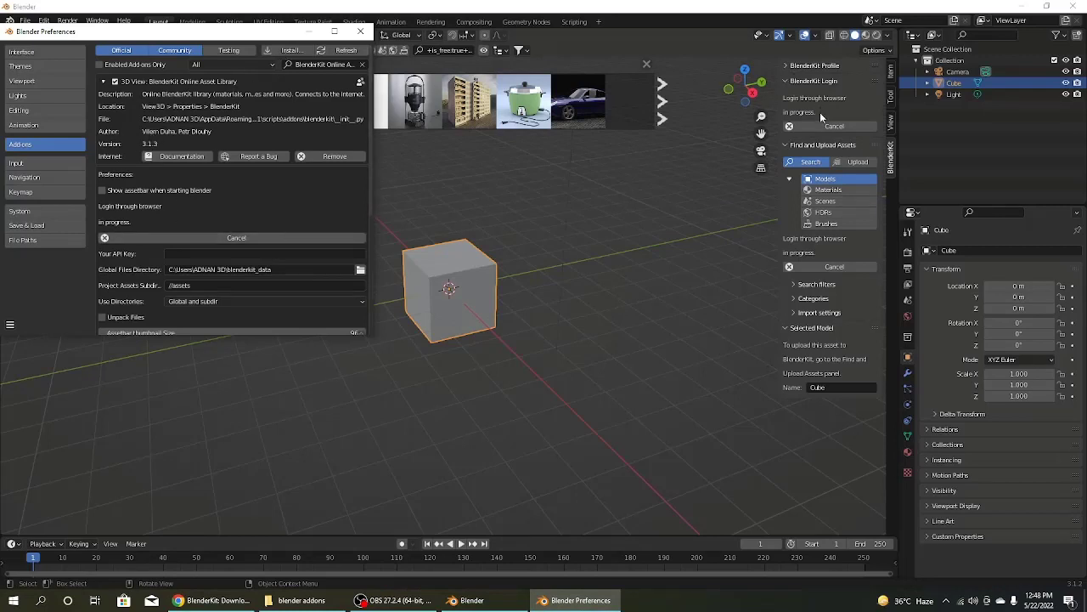
{"action": "left_click", "coordinate": [837, 128]}
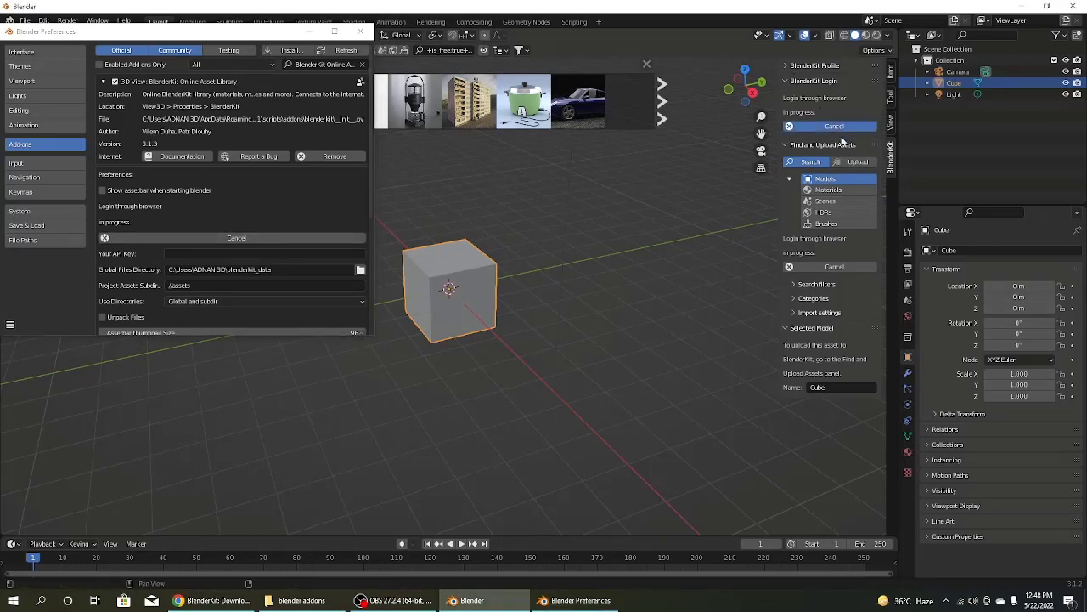
Step: Restart the BlenderKit login, sign in with the saved account e-mail, and authorize the add-on
{"action": "left_click", "coordinate": [838, 126]}
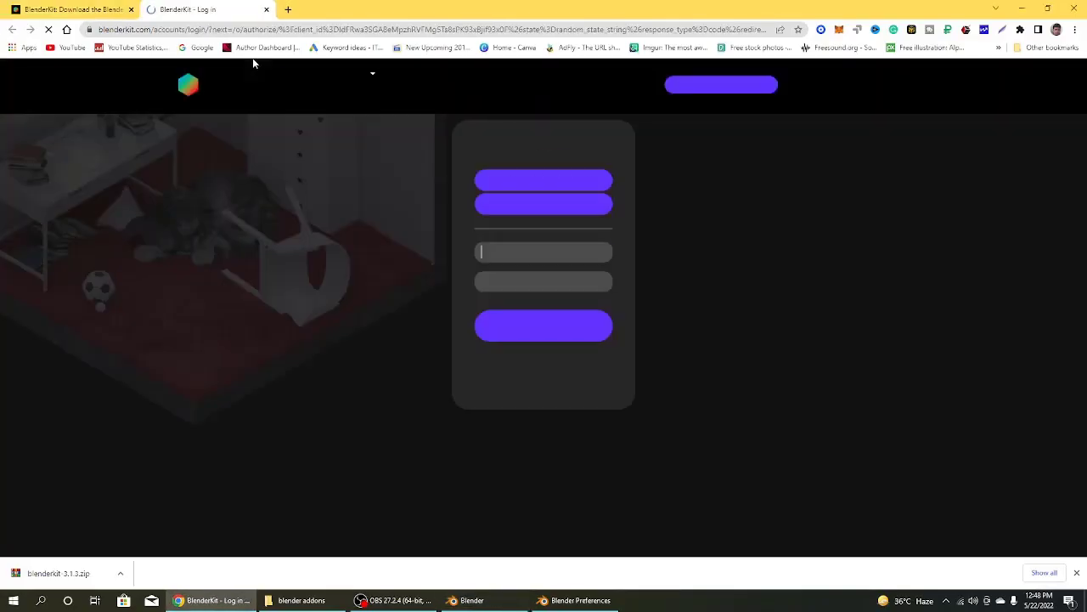
{"action": "left_click", "coordinate": [529, 253]}
{"action": "left_click", "coordinate": [581, 280]}
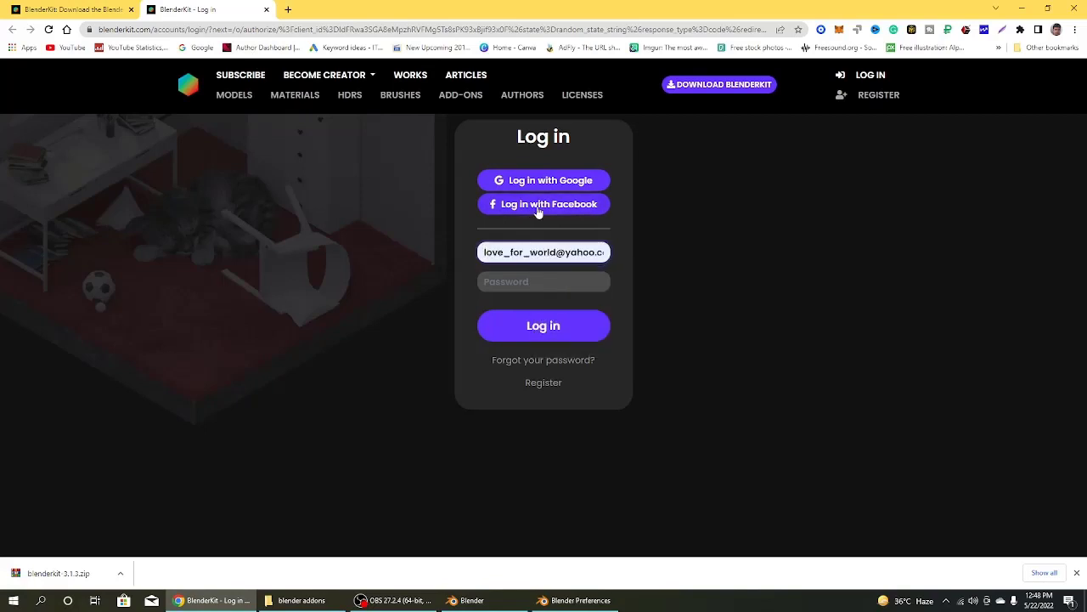
{"action": "left_click", "coordinate": [499, 226]}
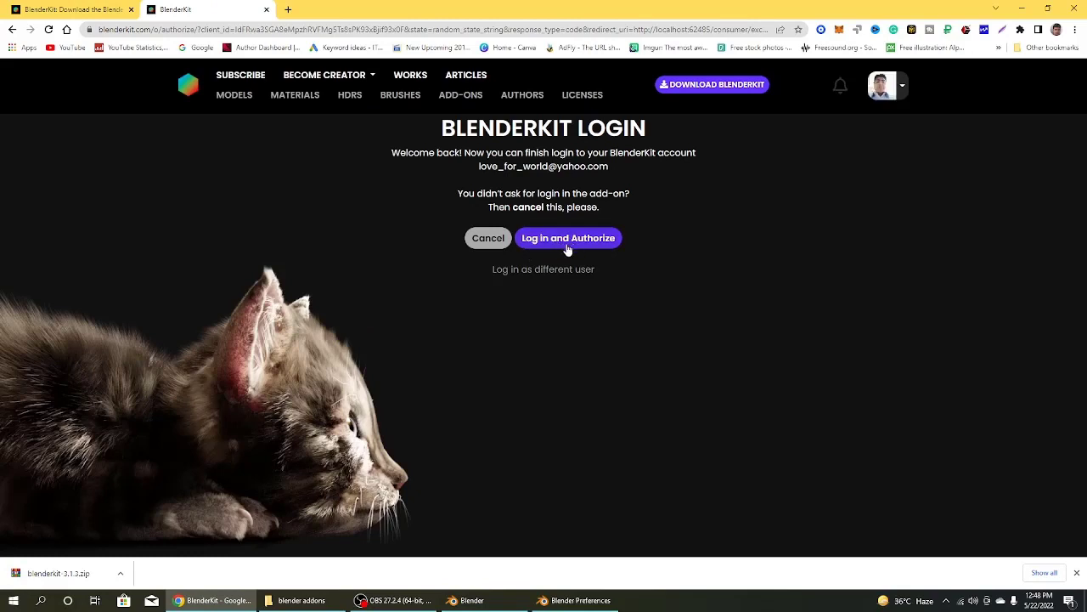
{"action": "left_click", "coordinate": [567, 246]}
Step: Confirm authorizing the Blender add-on, reaching the 'Login went splendidly' confirmation page
{"action": "left_click", "coordinate": [559, 245]}
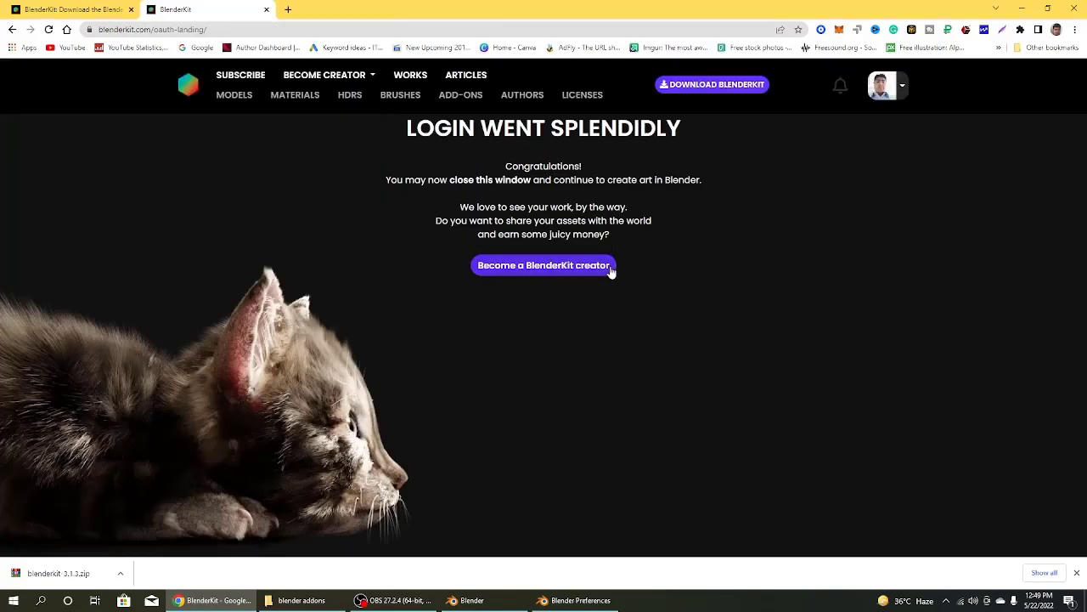
{"action": "left_click_drag", "start_coordinate": [387, 179], "coordinate": [688, 177]}
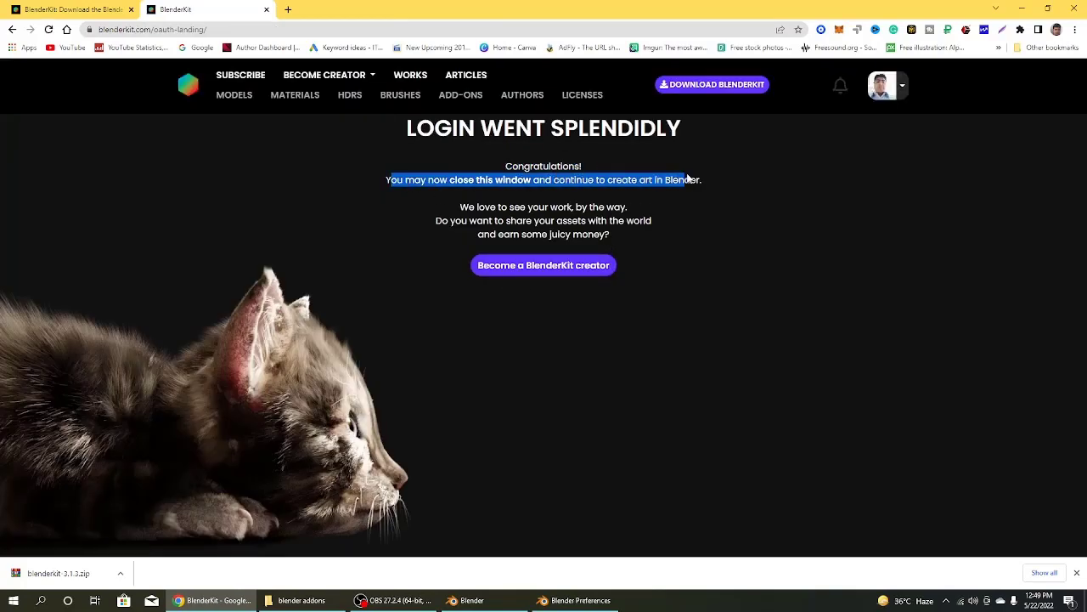
{"action": "left_click", "coordinate": [705, 203]}
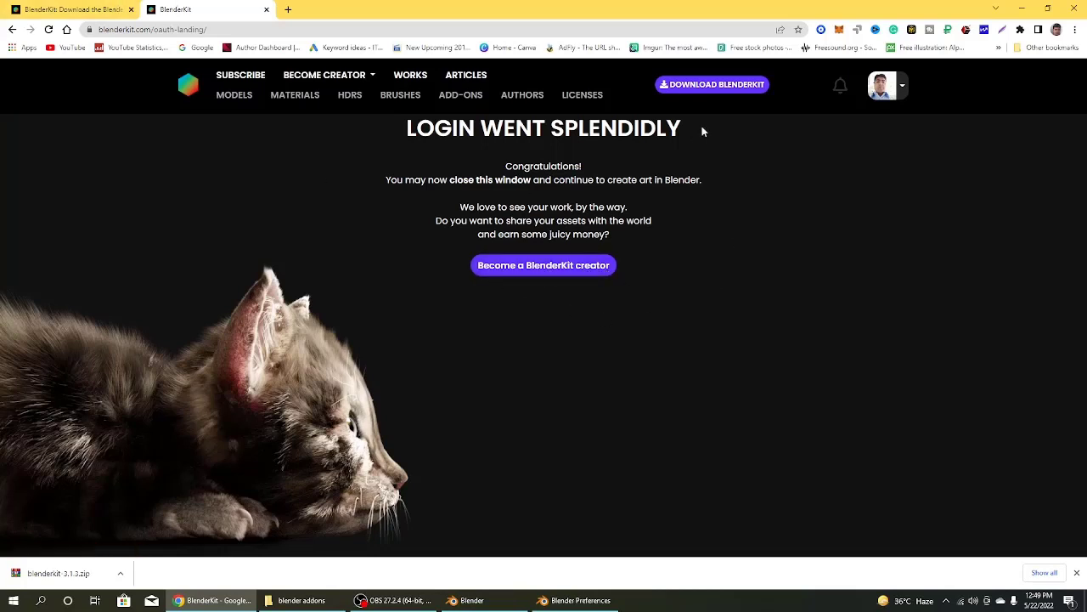
Step: Check the account options dropdown and switch between the download and confirmation tabs
{"action": "left_click", "coordinate": [902, 88]}
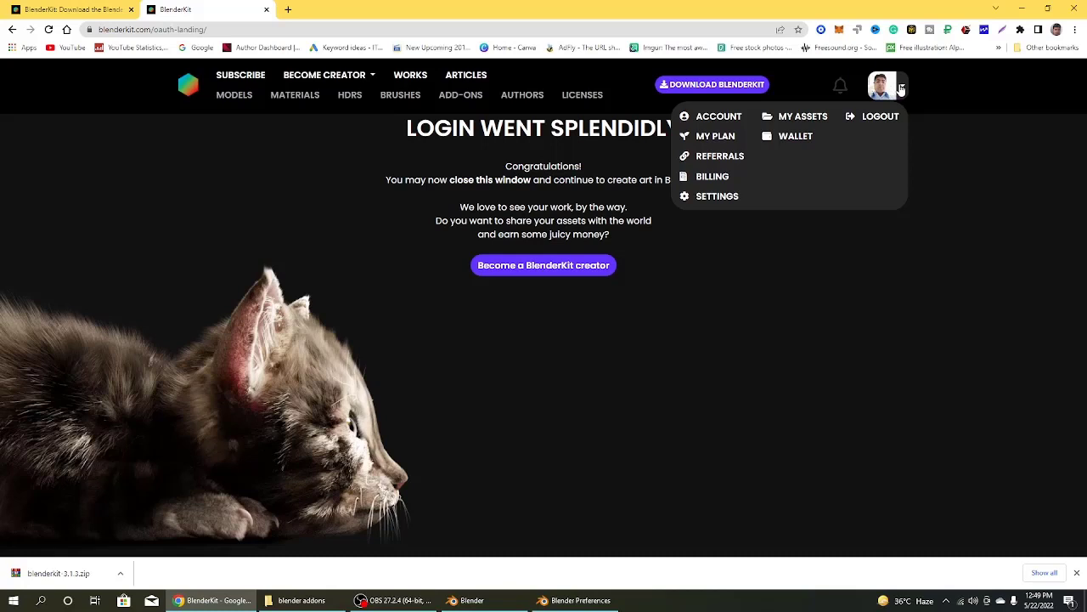
{"action": "left_click", "coordinate": [901, 88]}
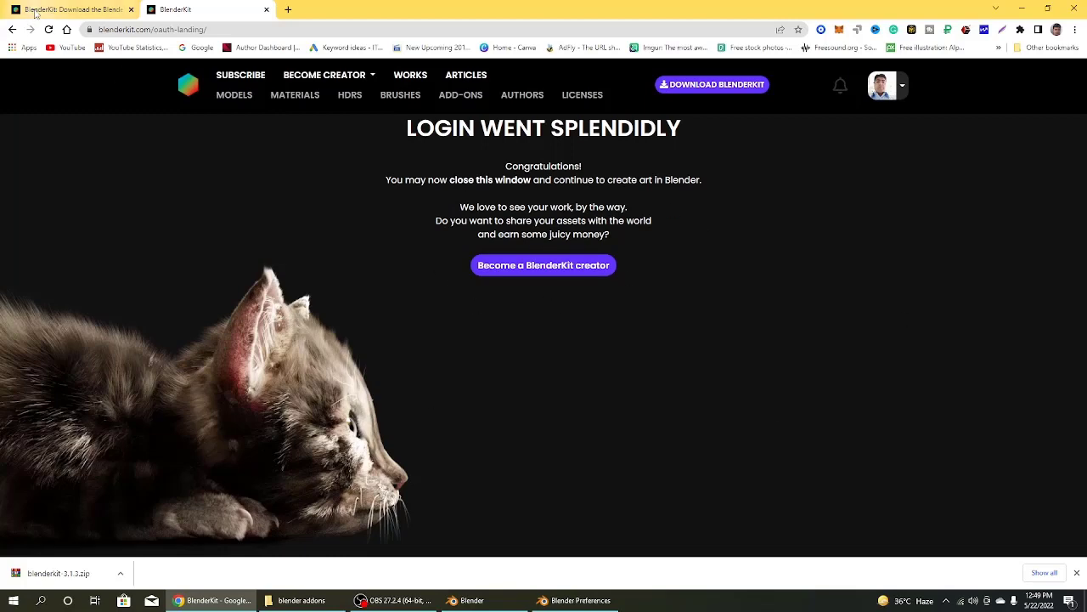
{"action": "left_click", "coordinate": [70, 10]}
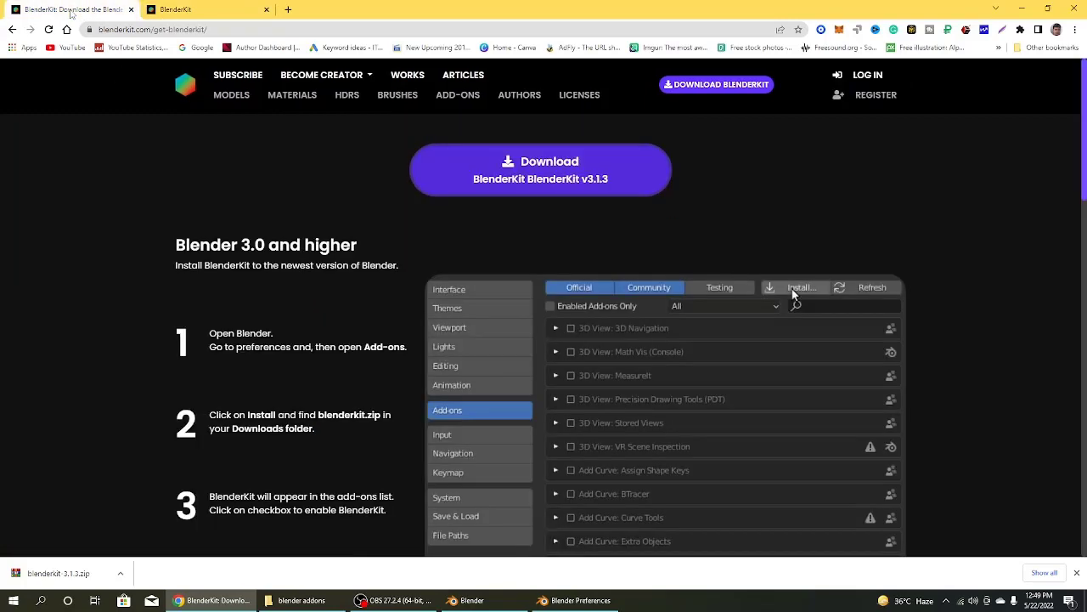
{"action": "left_click", "coordinate": [175, 9]}
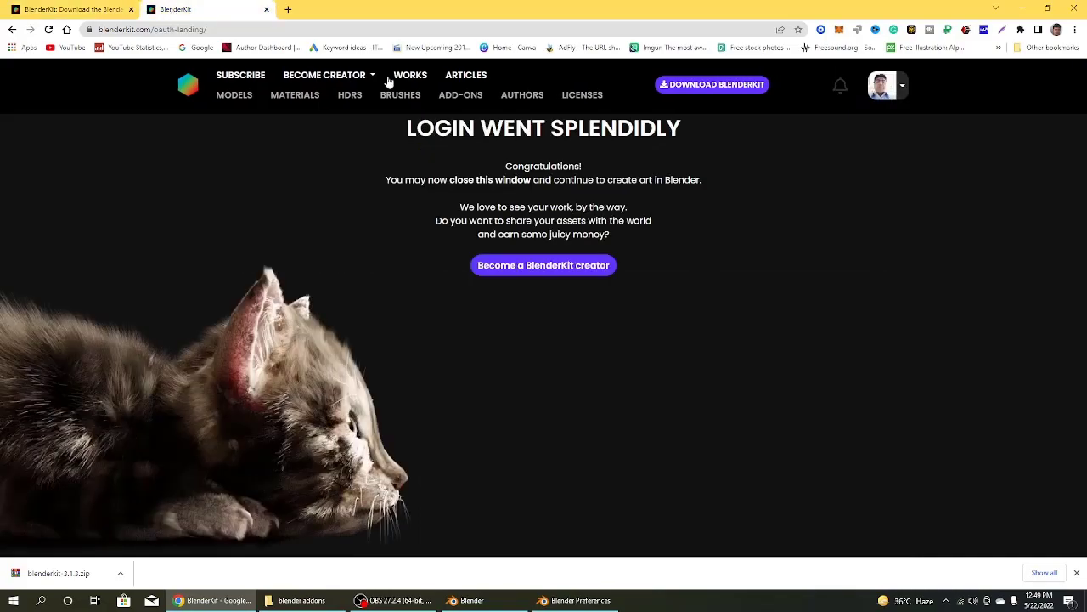
Step: Close Blender Preferences and expand the BlenderKit profile showing the Free plan with 280 MB storage
{"action": "left_click", "coordinate": [565, 600]}
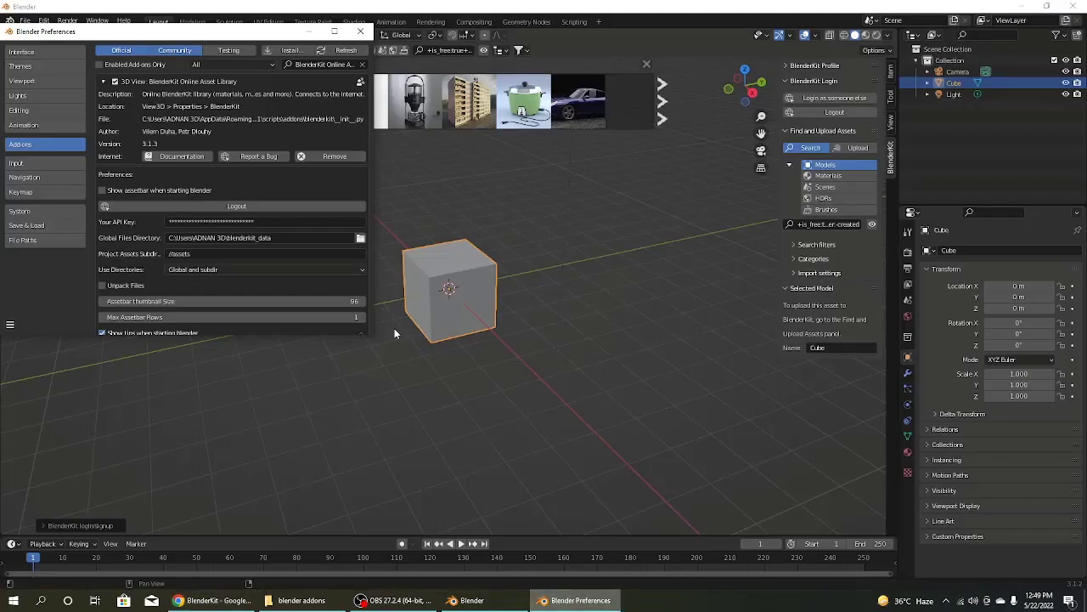
{"action": "left_click", "coordinate": [361, 32]}
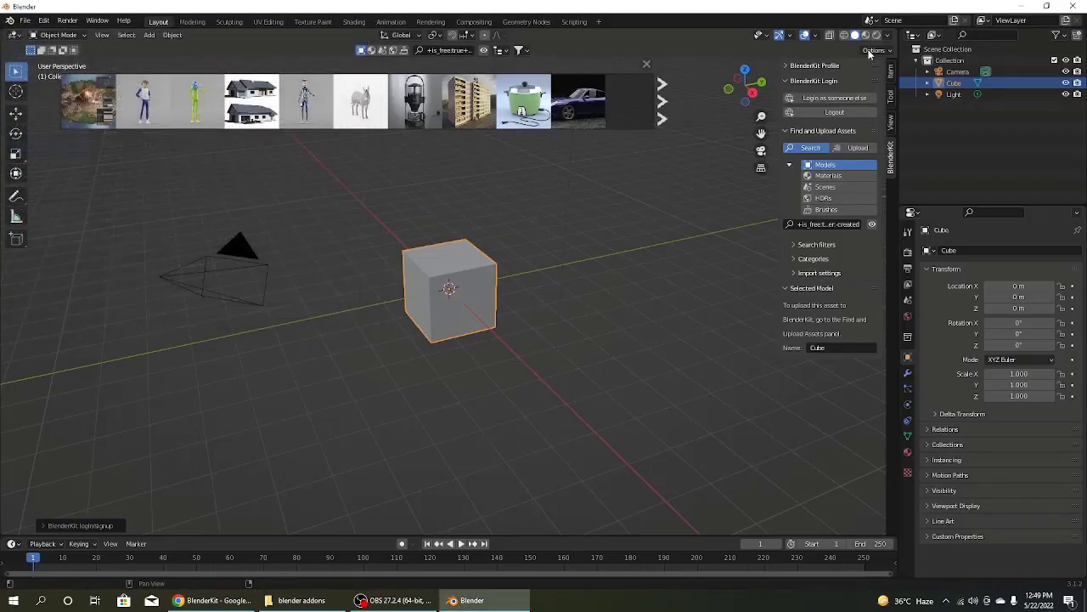
{"action": "left_click", "coordinate": [786, 65]}
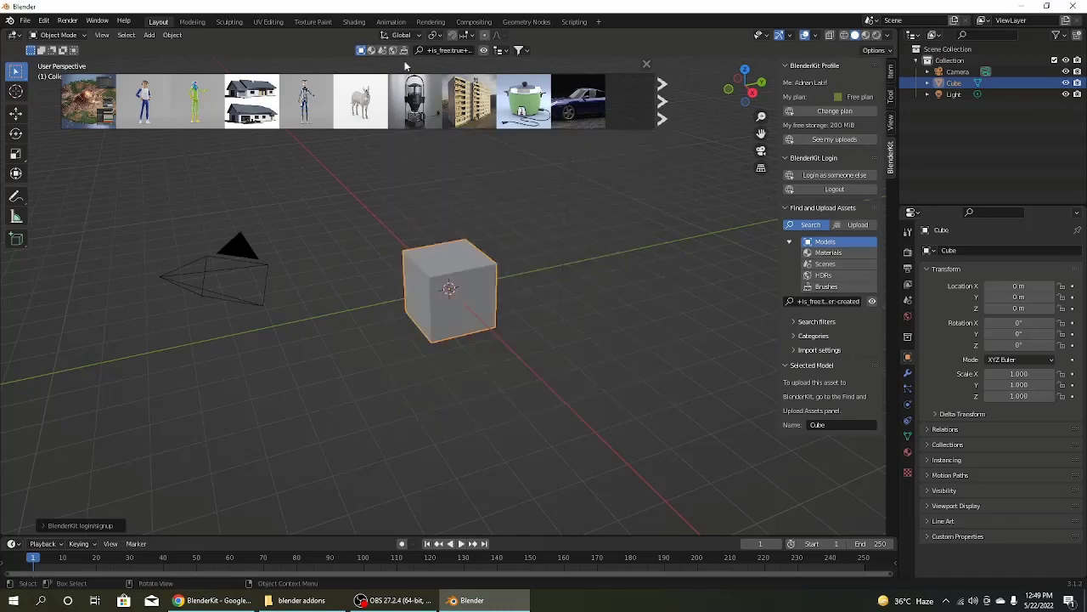
{"action": "mouse_move", "coordinate": [164, 106]}
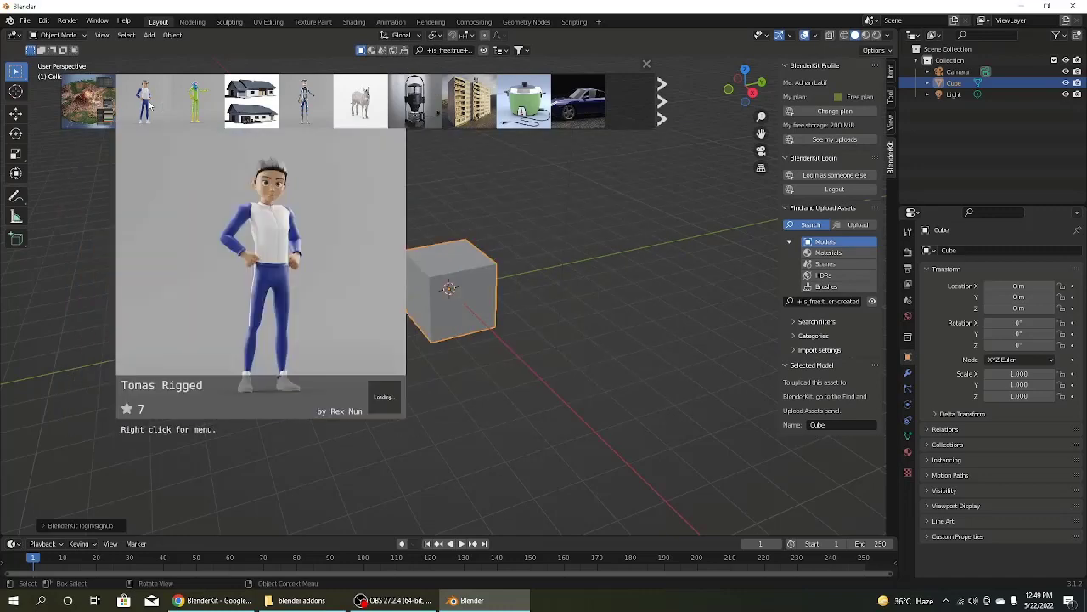
{"action": "mouse_move", "coordinate": [357, 102]}
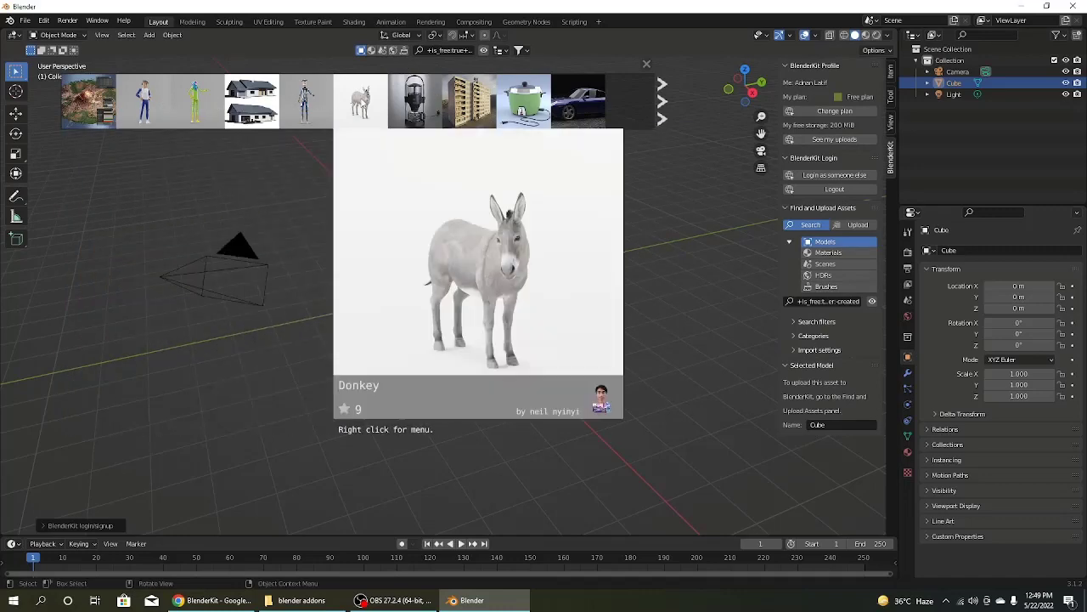
Step: Download the Donkey model, delete the default cube, hide the asset bar, and search BlenderKit materials
{"action": "left_click", "coordinate": [360, 102]}
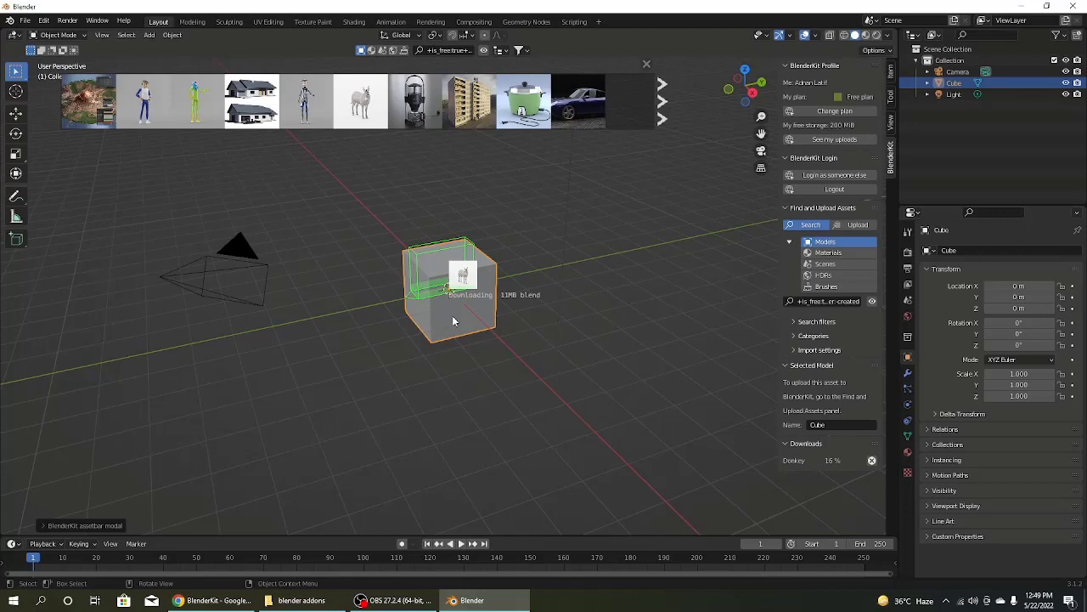
{"action": "key", "text": "Delete"}
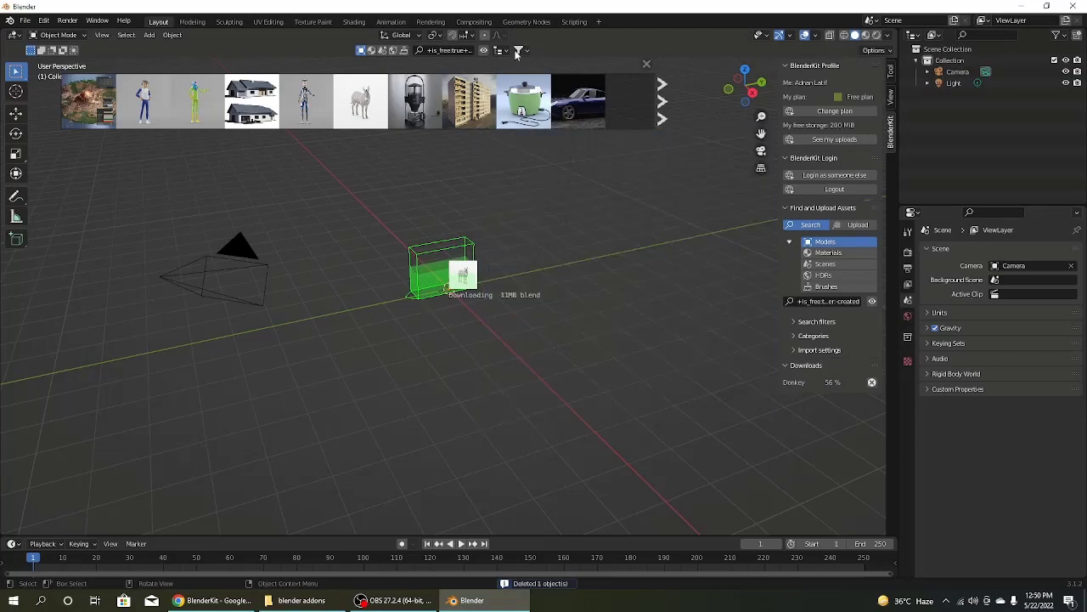
{"action": "left_click", "coordinate": [485, 51]}
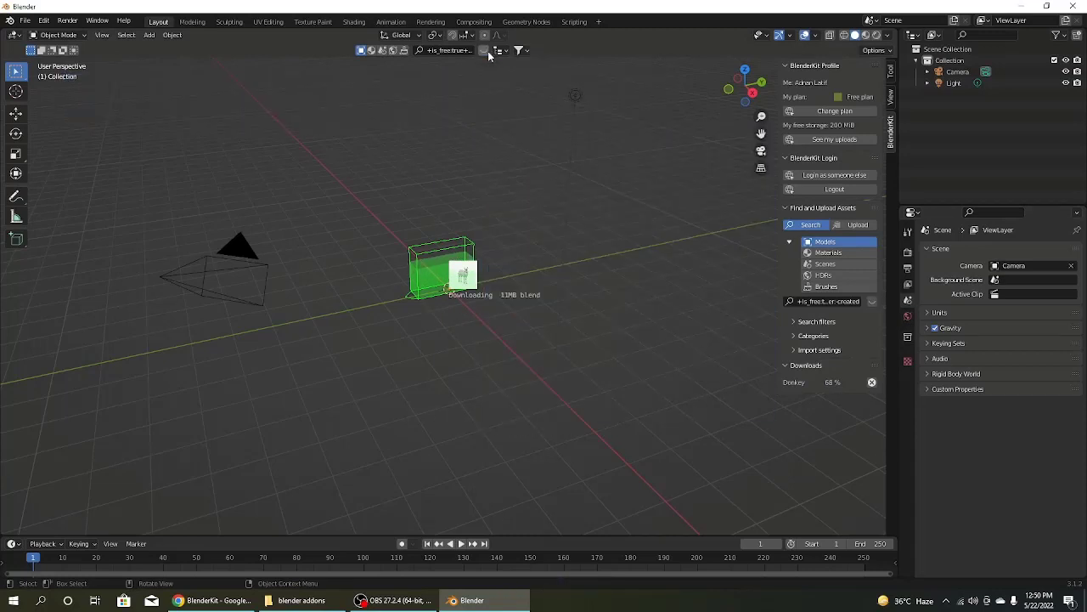
{"action": "left_click", "coordinate": [829, 253]}
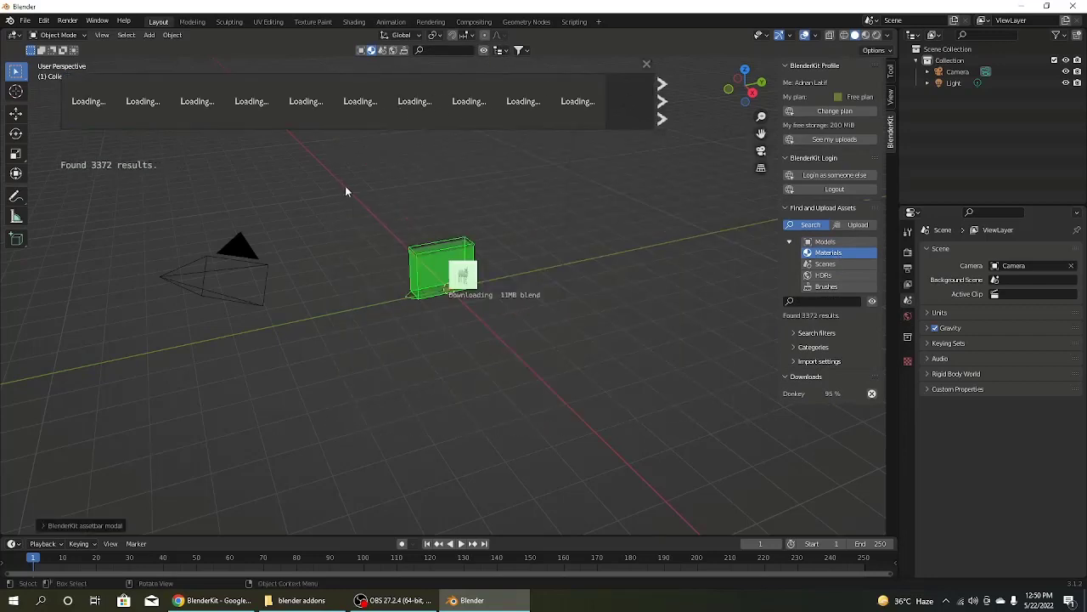
Step: Switch the BlenderKit search to Scenes (93 results) and expand the scene Import settings
{"action": "left_click", "coordinate": [825, 264]}
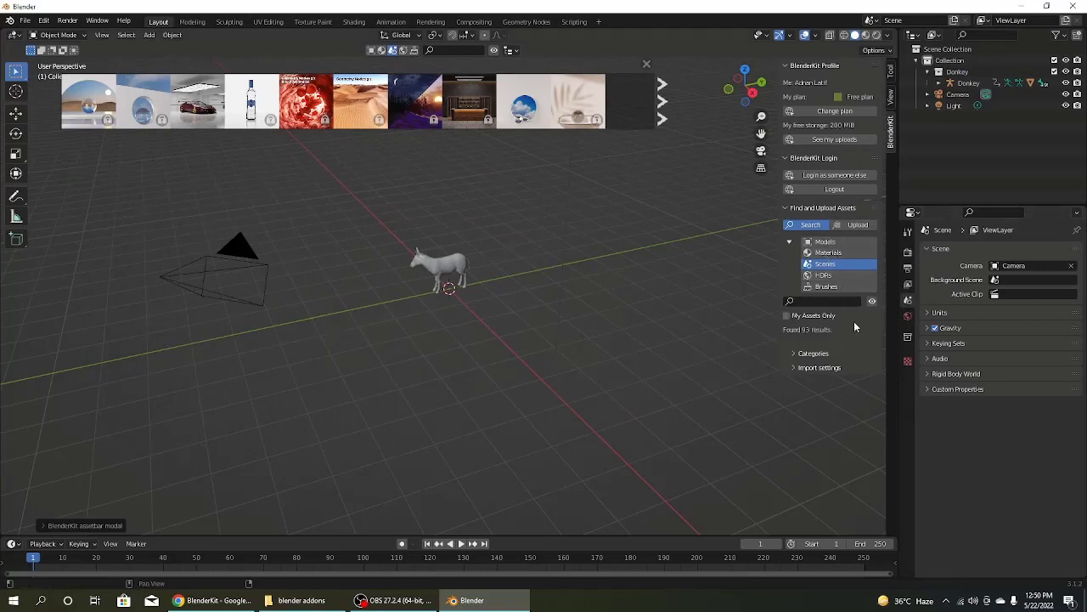
{"action": "left_click", "coordinate": [796, 353]}
{"action": "left_click", "coordinate": [796, 353]}
{"action": "left_click", "coordinate": [799, 368]}
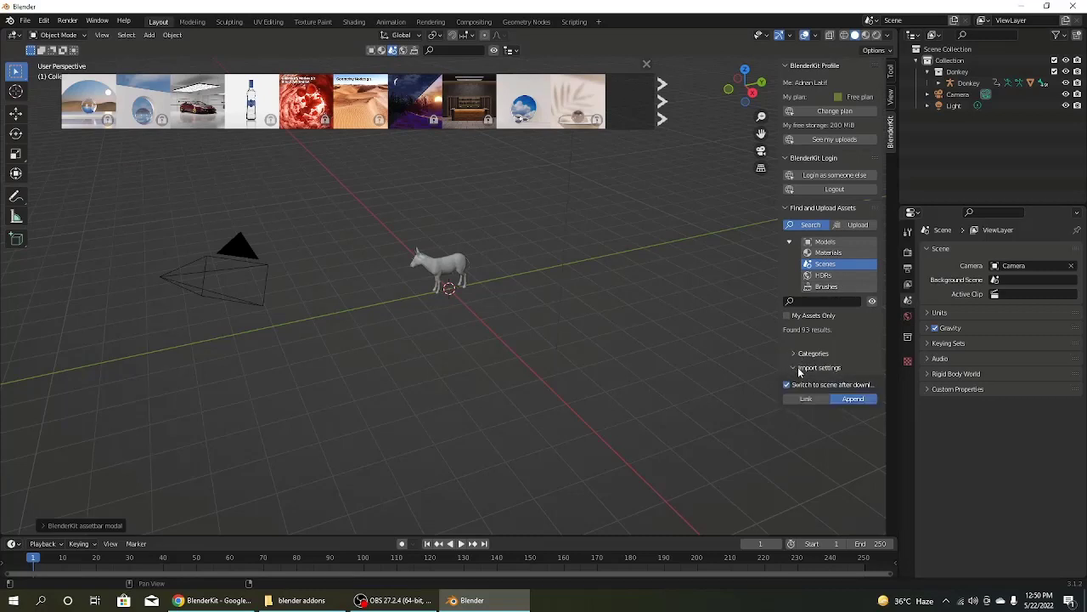
Step: Orbit around the downloaded Donkey and switch to Material Preview shading to show its fur textures
{"action": "left_click", "coordinate": [798, 368]}
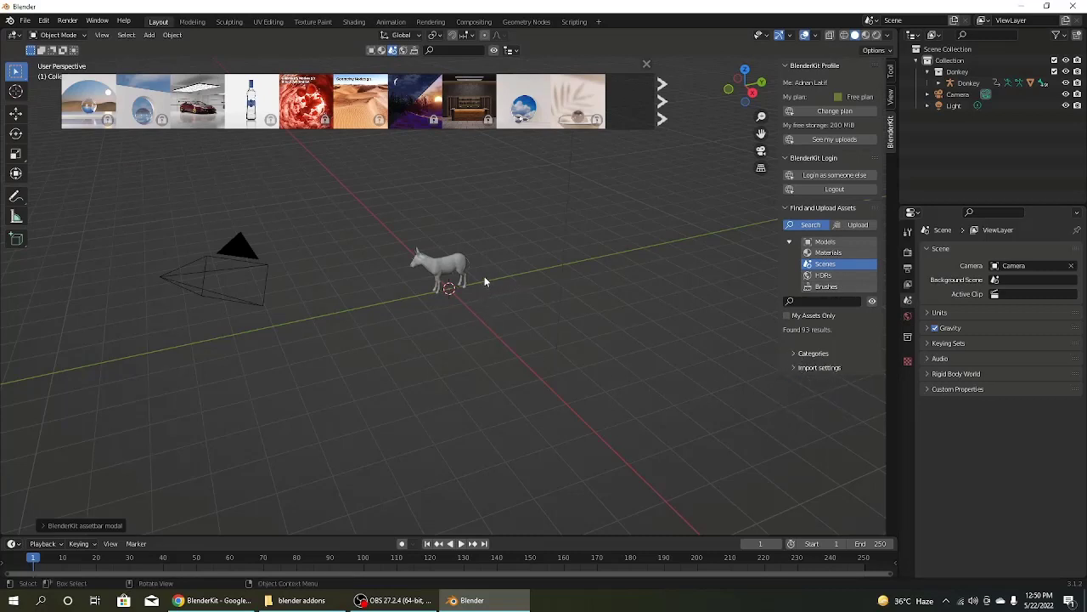
{"action": "scroll", "coordinate": [480, 275], "scroll_direction": "up", "scroll_amount": 6}
{"action": "middle_click_drag", "start_coordinate": [424, 266], "coordinate": [565, 252]}
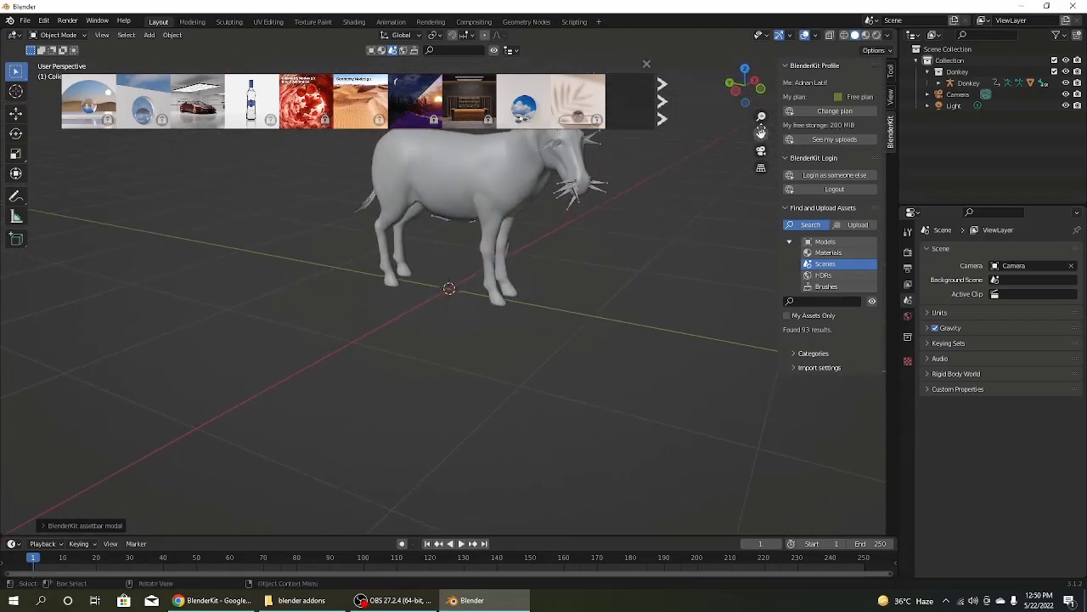
{"action": "middle_click_drag", "start_coordinate": [761, 134], "coordinate": [731, 148]}
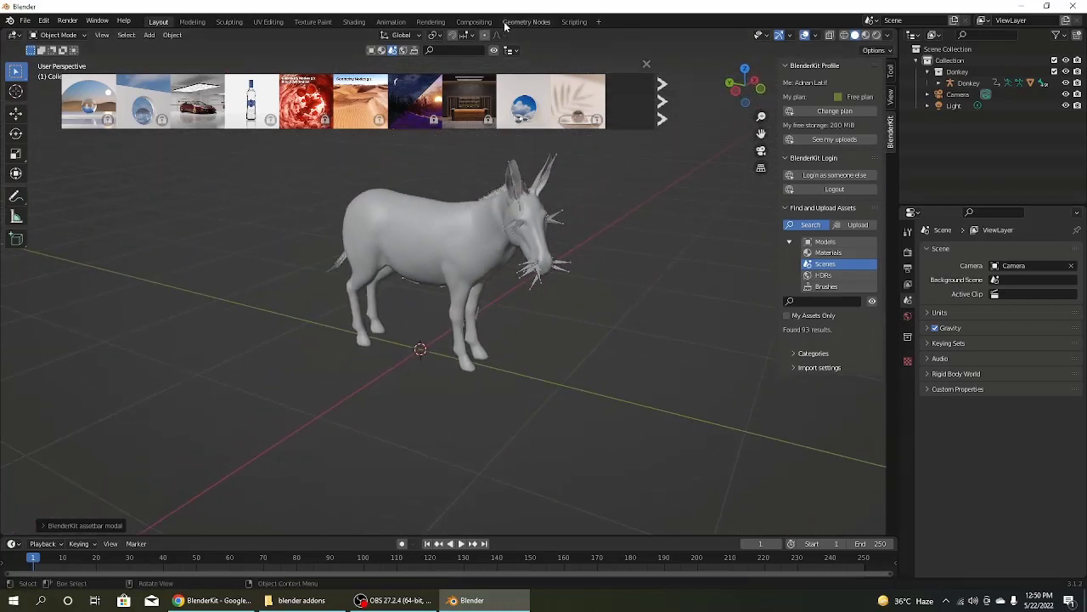
{"action": "left_click", "coordinate": [866, 36]}
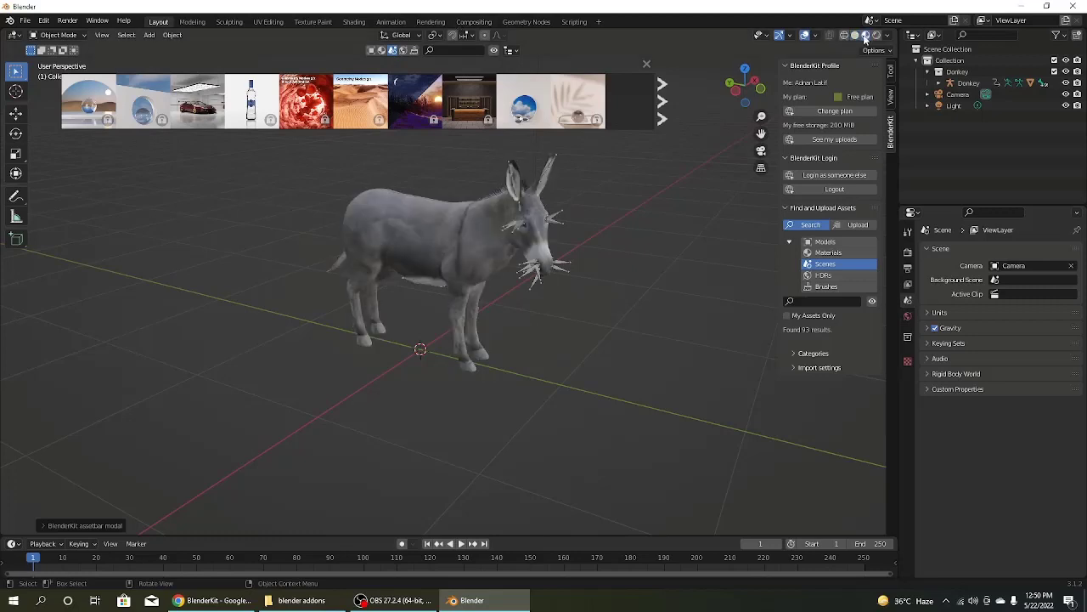
{"action": "scroll", "coordinate": [484, 224], "scroll_direction": "up", "scroll_amount": 3}
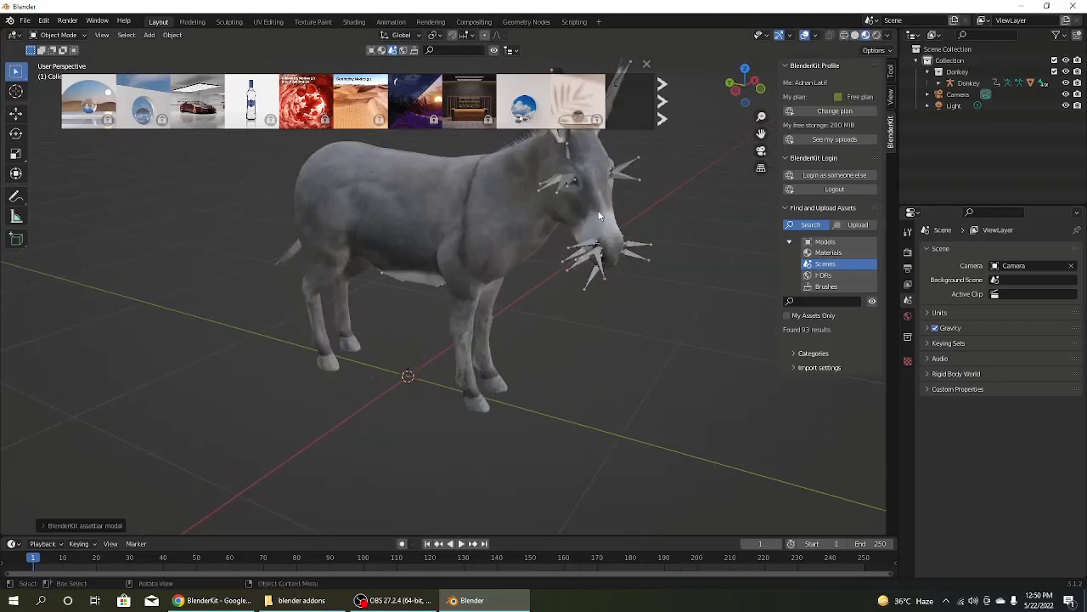
{"action": "middle_click_drag", "start_coordinate": [717, 123], "coordinate": [354, 264]}
{"action": "left_click", "coordinate": [446, 314]}
{"action": "left_click", "coordinate": [629, 267]}
Step: Download the Garage/Showroom scene with Append and Switch to scene after download enabled
{"action": "left_click", "coordinate": [353, 246]}
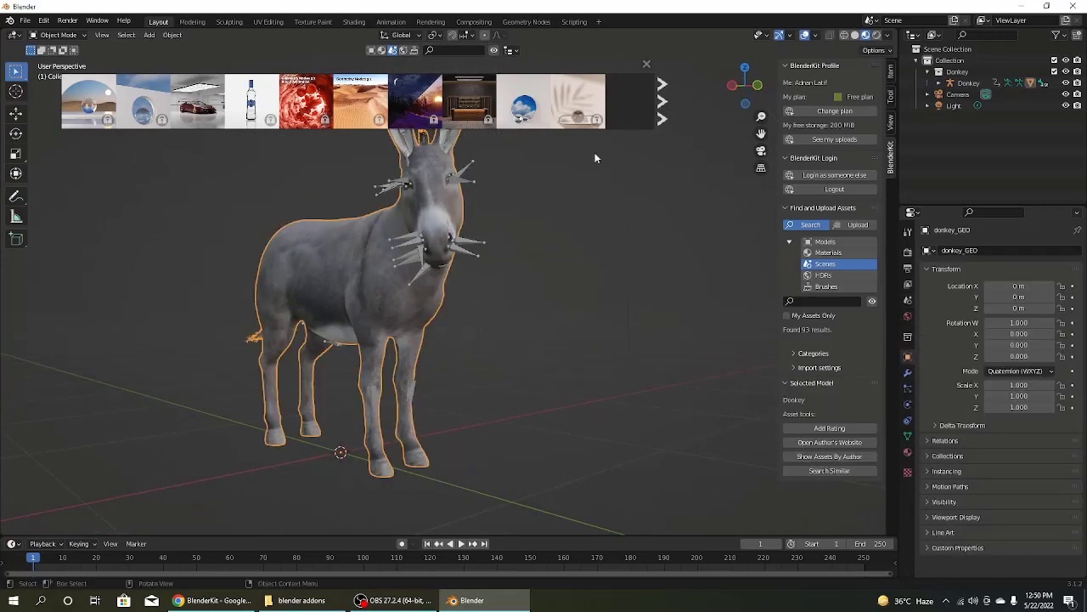
{"action": "mouse_move", "coordinate": [222, 111]}
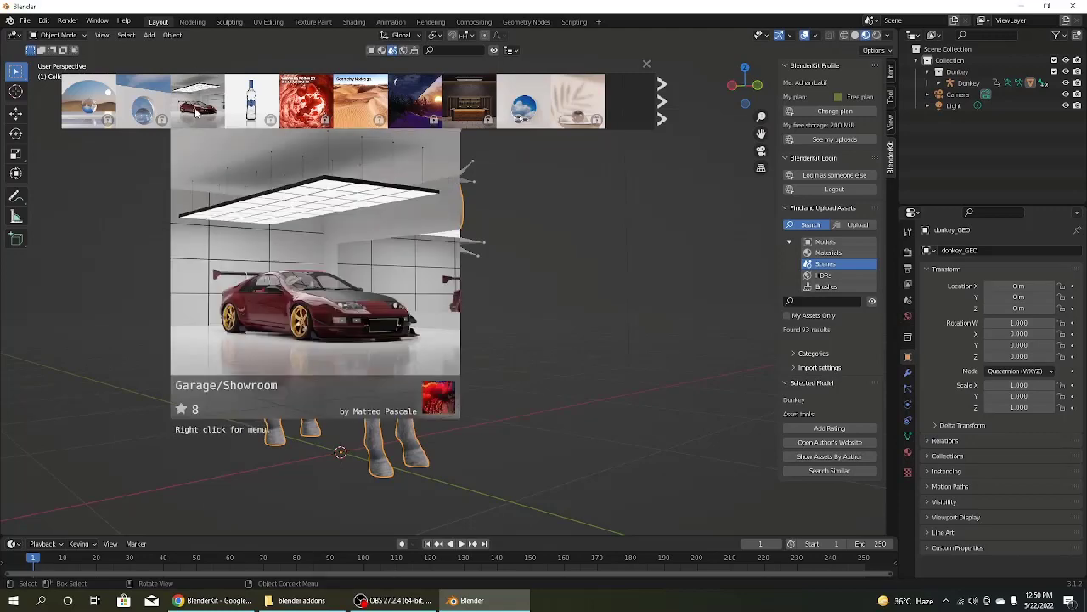
{"action": "left_click", "coordinate": [196, 111]}
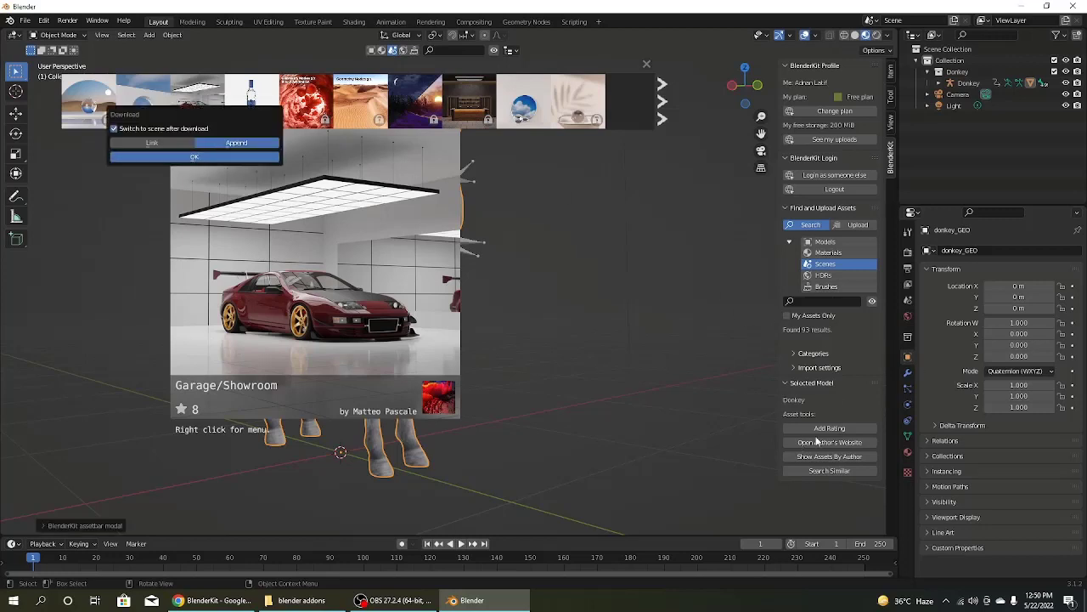
{"action": "left_click", "coordinate": [174, 156]}
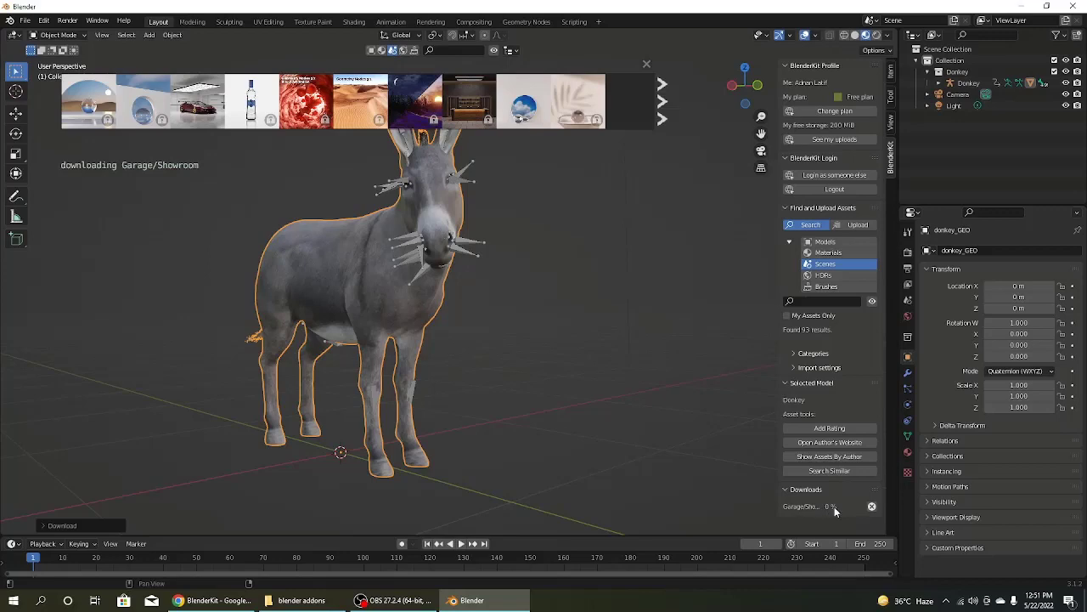
{"action": "middle_click_drag", "start_coordinate": [571, 243], "coordinate": [570, 258]}
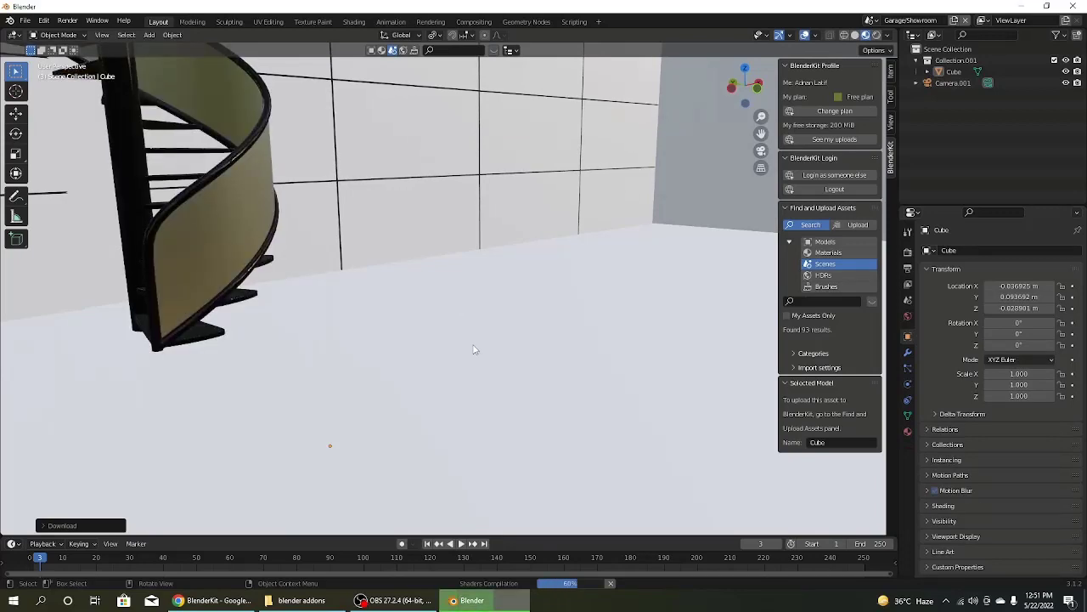
Step: View the Garage/Showroom through its camera, jump to frame 1, and close Blender to the save prompt
{"action": "left_click", "coordinate": [762, 151]}
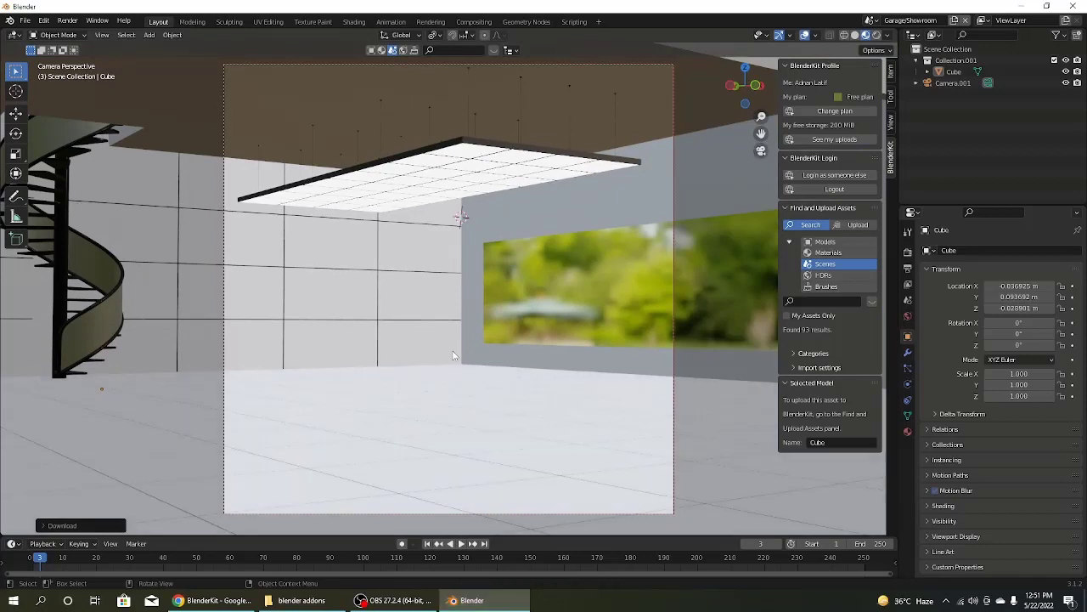
{"action": "scroll", "coordinate": [453, 355], "scroll_direction": "down", "scroll_amount": 5}
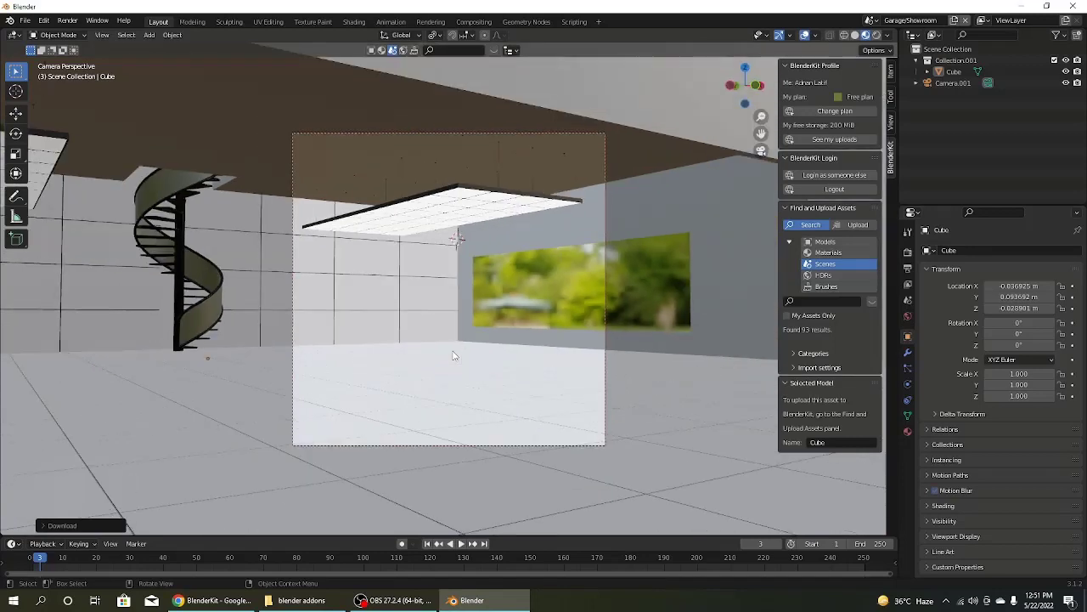
{"action": "scroll", "coordinate": [453, 355], "scroll_direction": "up", "scroll_amount": 4}
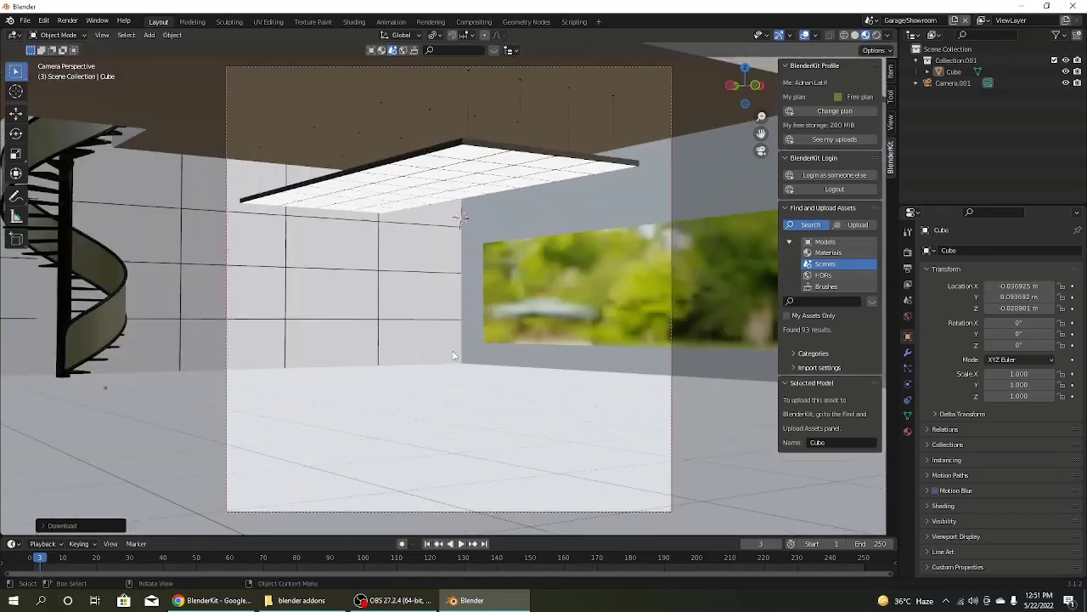
{"action": "scroll", "coordinate": [453, 355], "scroll_direction": "down", "scroll_amount": 6}
{"action": "scroll", "coordinate": [453, 355], "scroll_direction": "up", "scroll_amount": 6}
{"action": "left_click", "coordinate": [426, 542]}
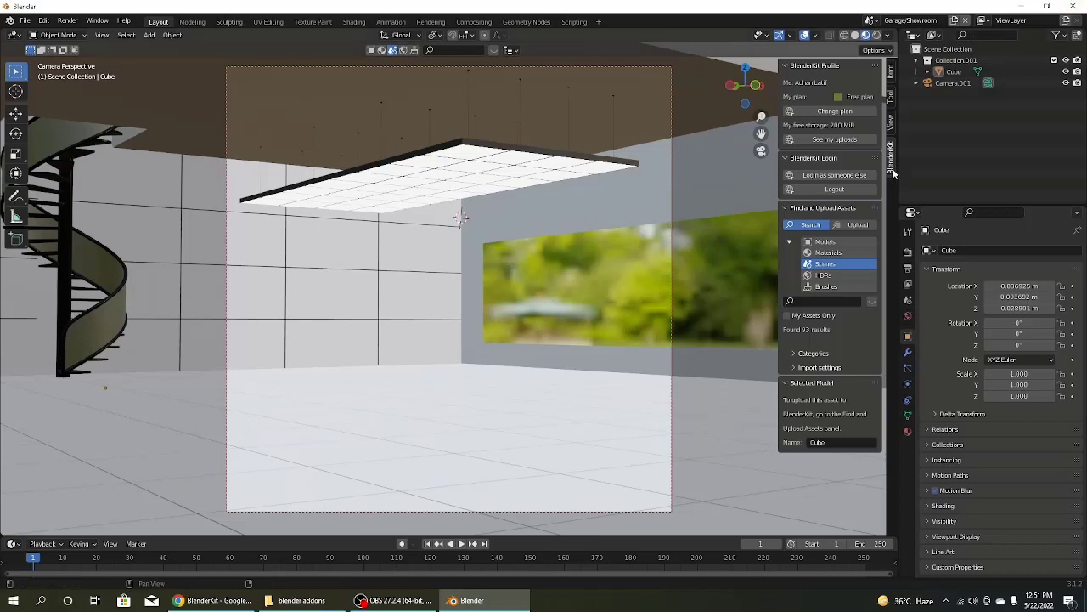
{"action": "left_click", "coordinate": [1073, 6]}
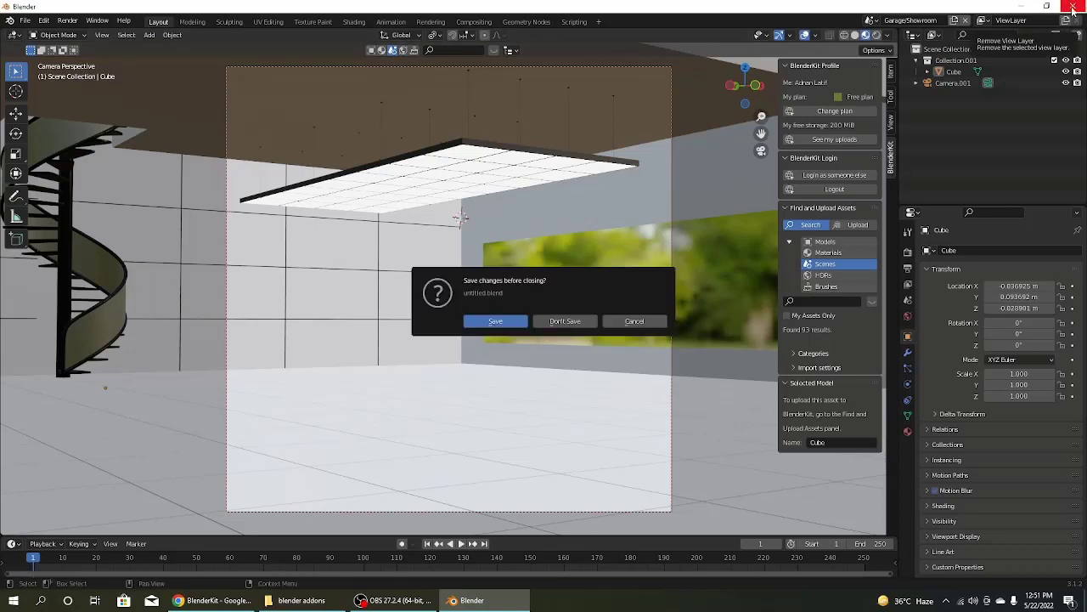